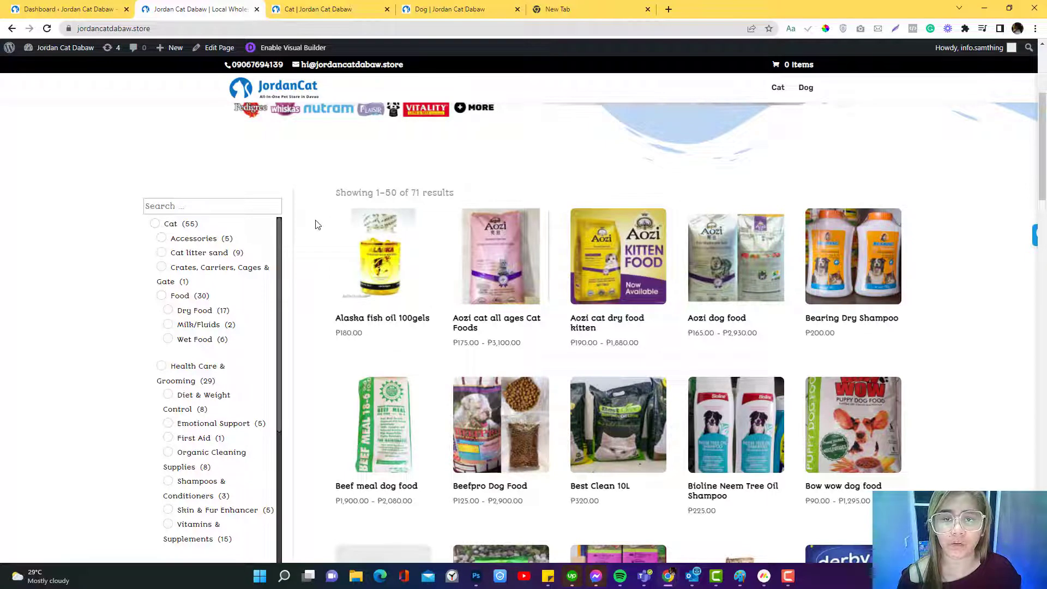
Step: Browse the store's Cat and Dog category pages, then go to the WordPress admin Dashboard
scroll(317, 224, "up", 1)
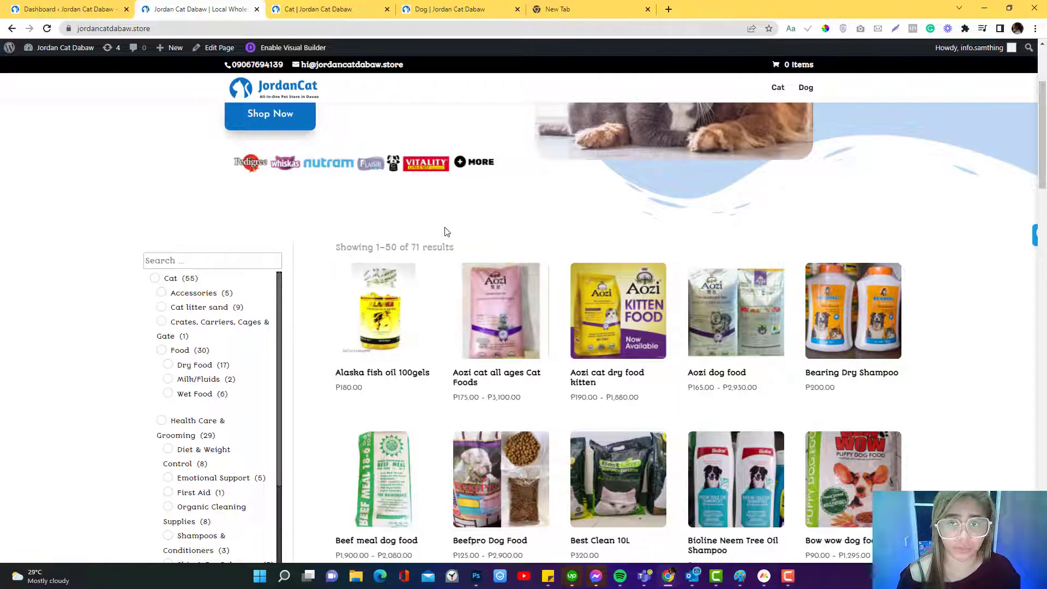
left_click(314, 7)
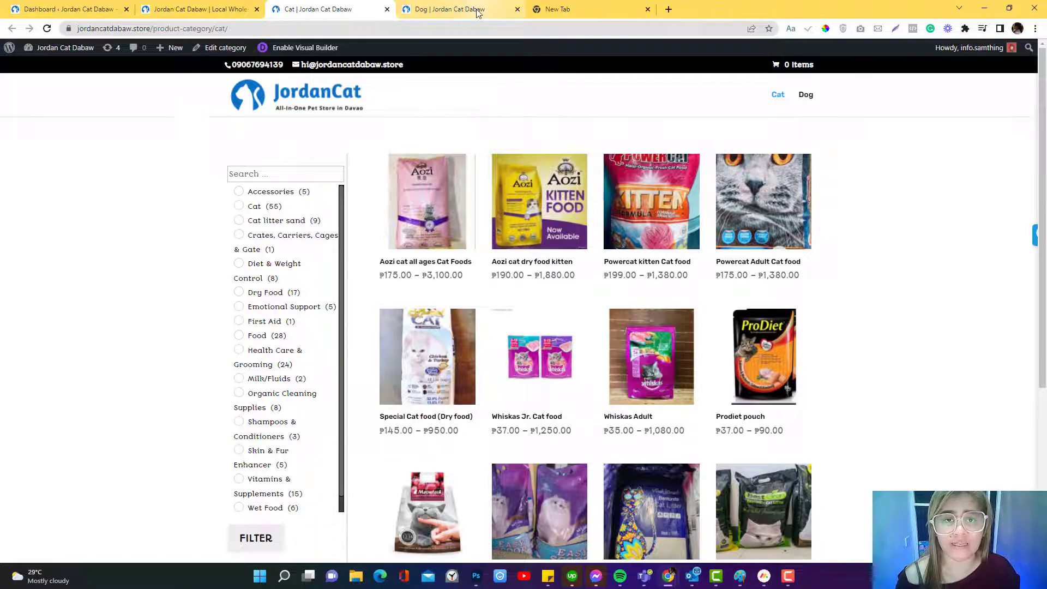
left_click(443, 9)
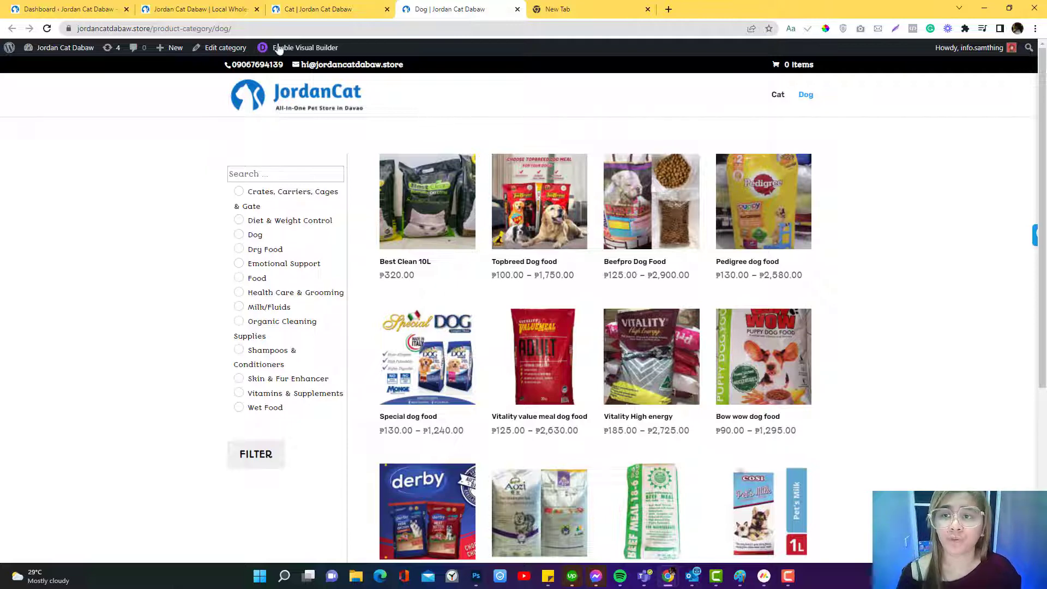
left_click(203, 9)
left_click(79, 11)
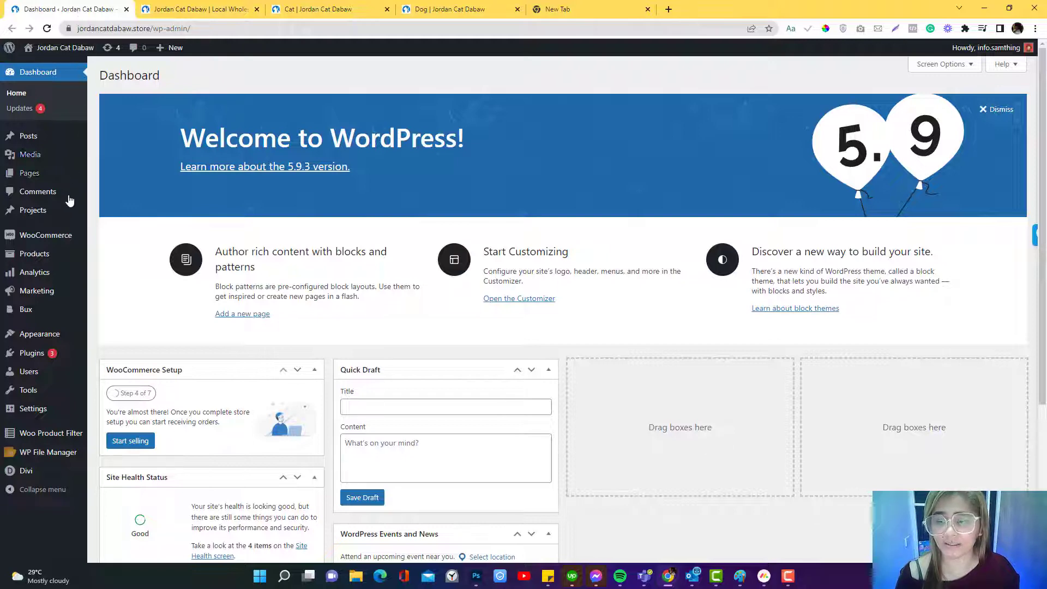
Step: Go to Plugins > Add New from the admin sidebar
mouse_move(64, 206)
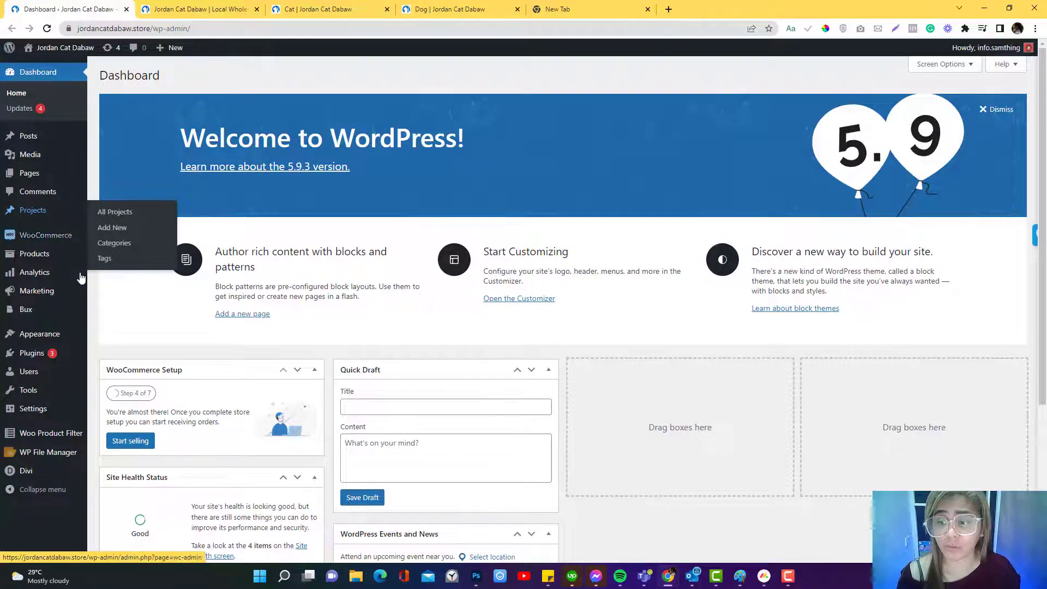
mouse_move(53, 353)
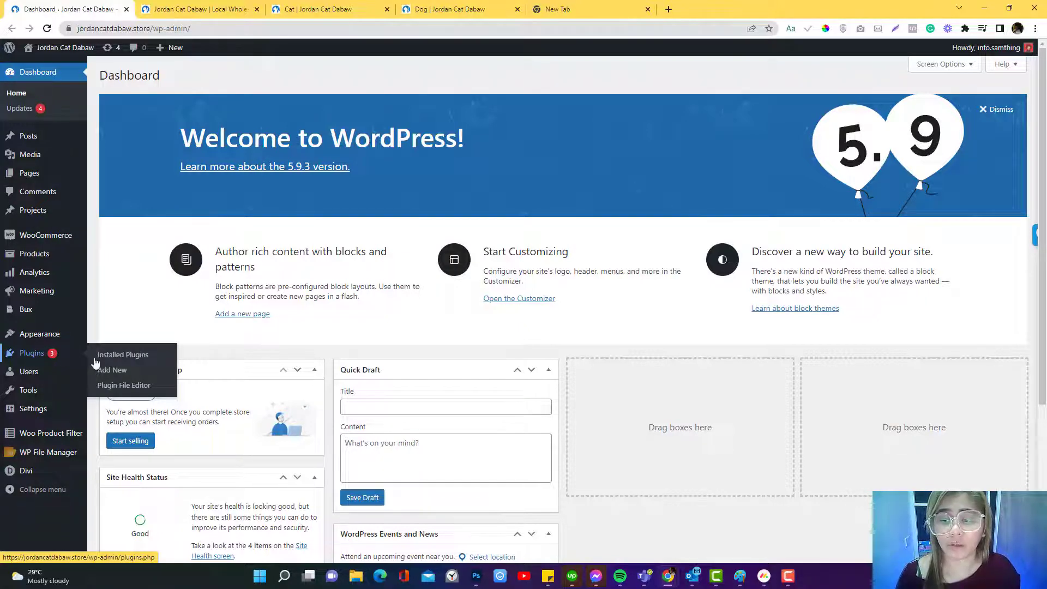
left_click(111, 373)
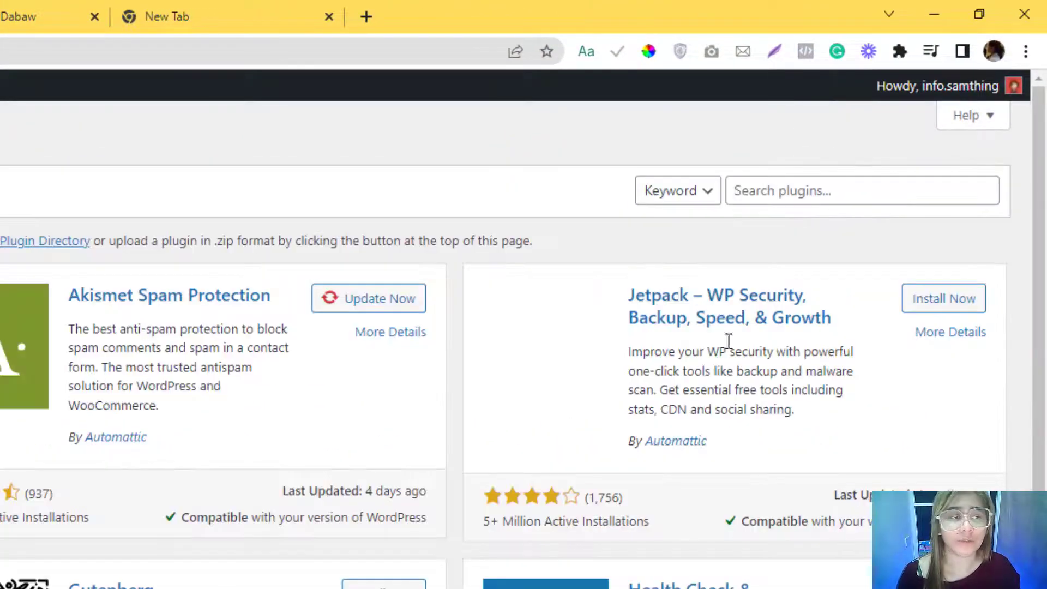
Step: Search for the Ivory Search plugin and install it
left_click(845, 199)
type("Ivory Search – WordPress Search Plugin")
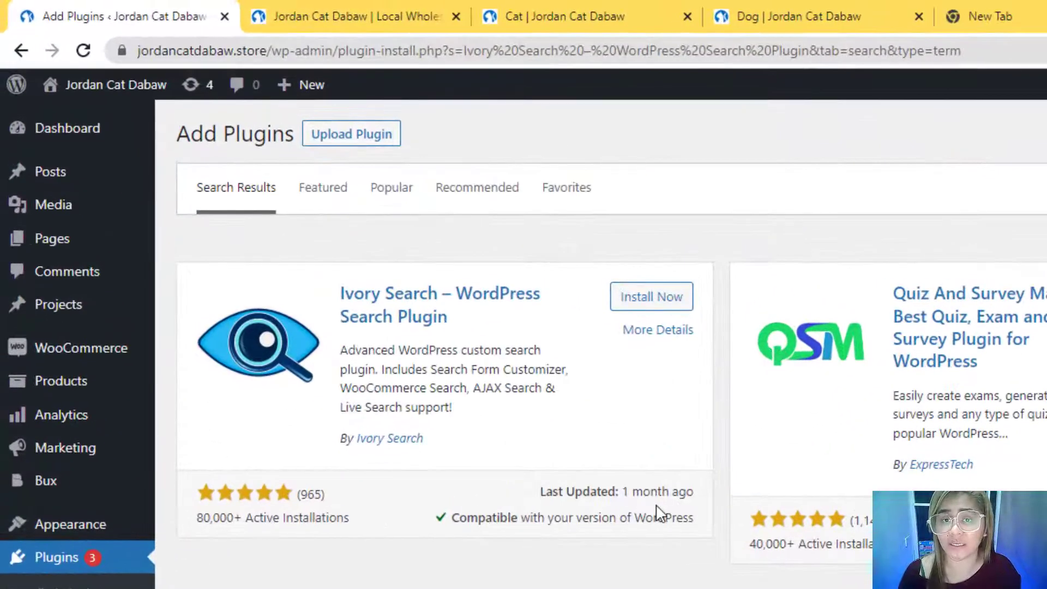
left_click(669, 301)
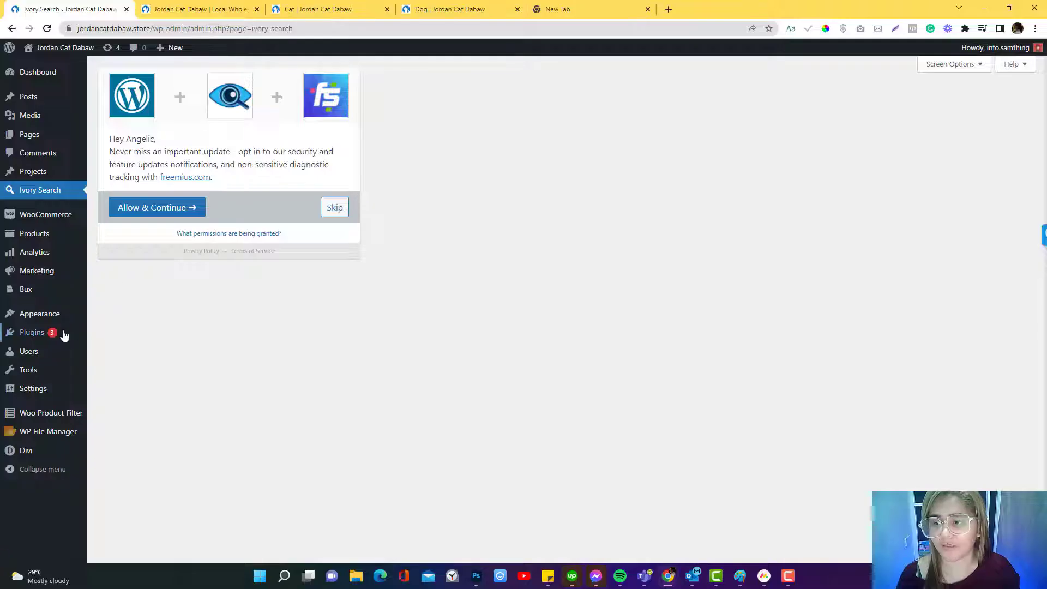
Step: Skip Ivory Search's data-sharing opt-in and go to its Search Forms list
left_click(53, 191)
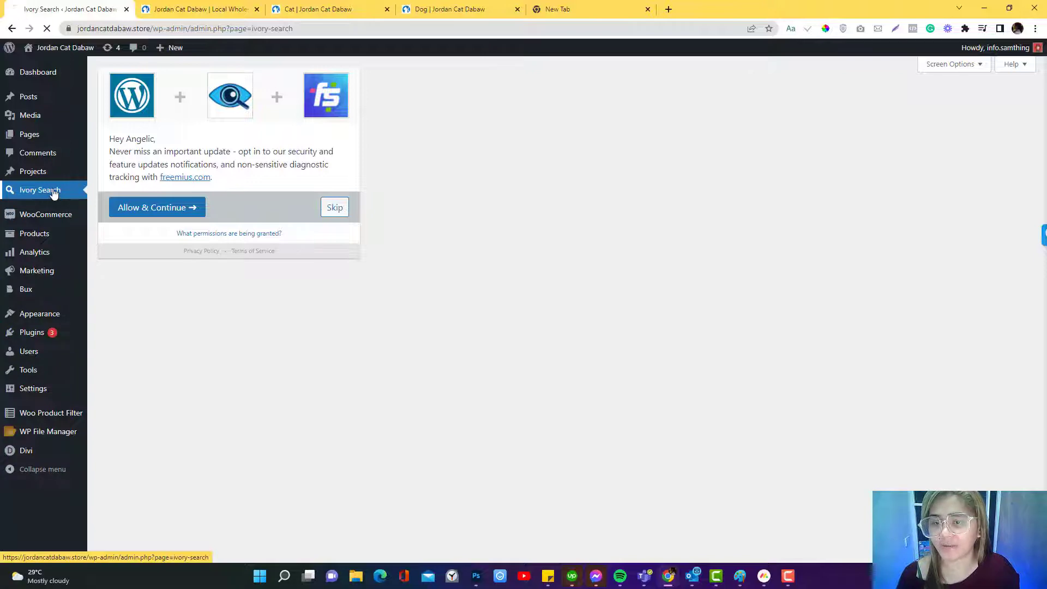
left_click(333, 212)
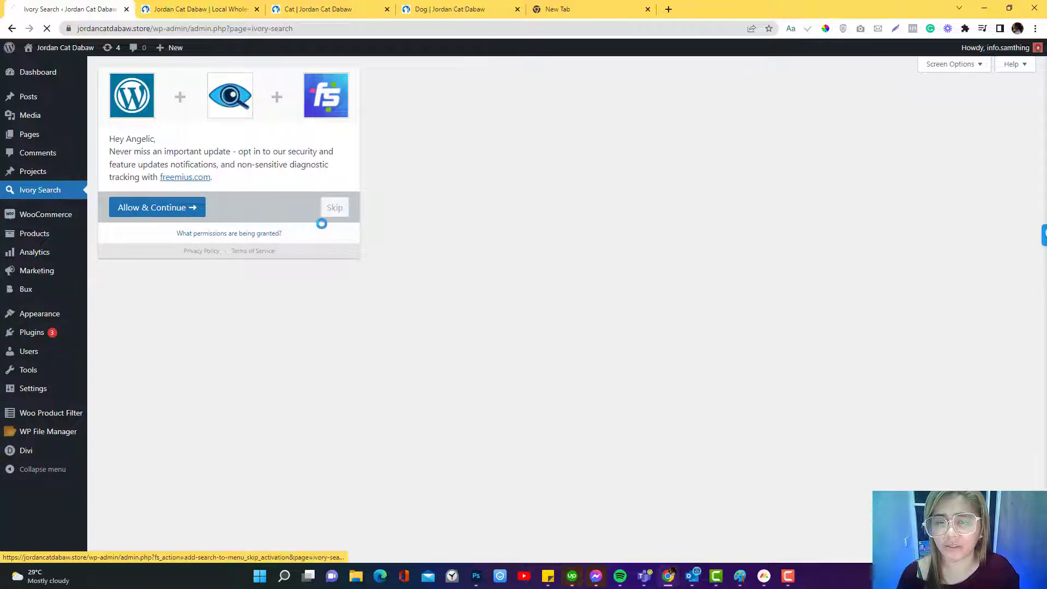
mouse_move(54, 319)
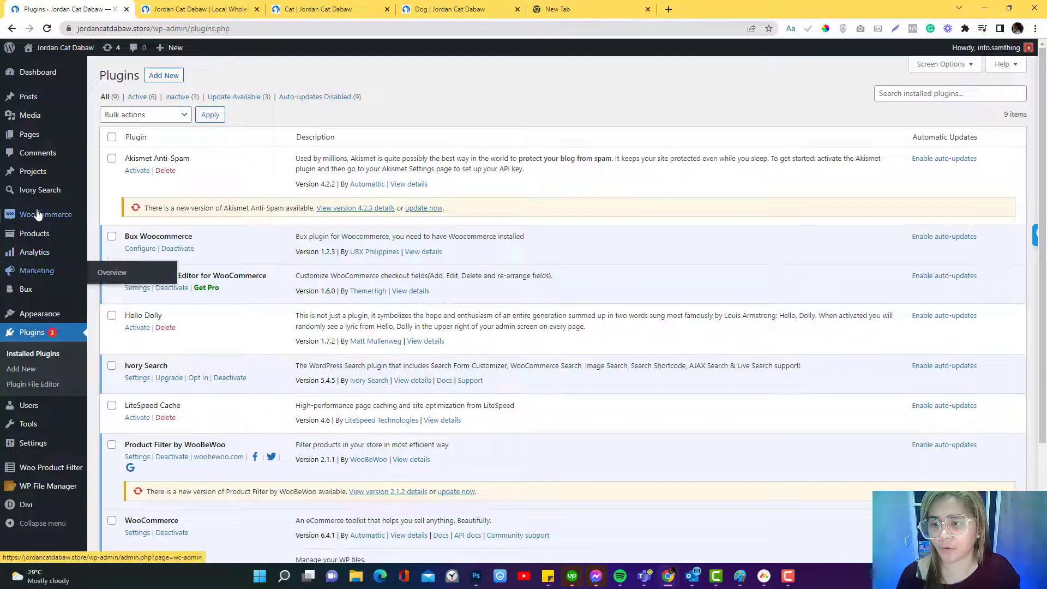
mouse_move(44, 200)
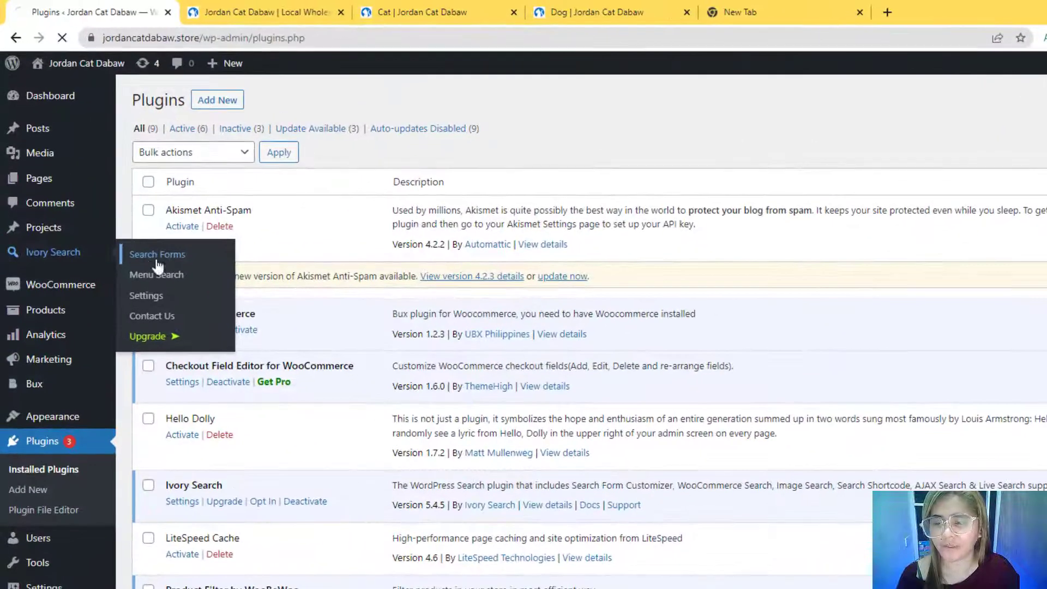
left_click(120, 195)
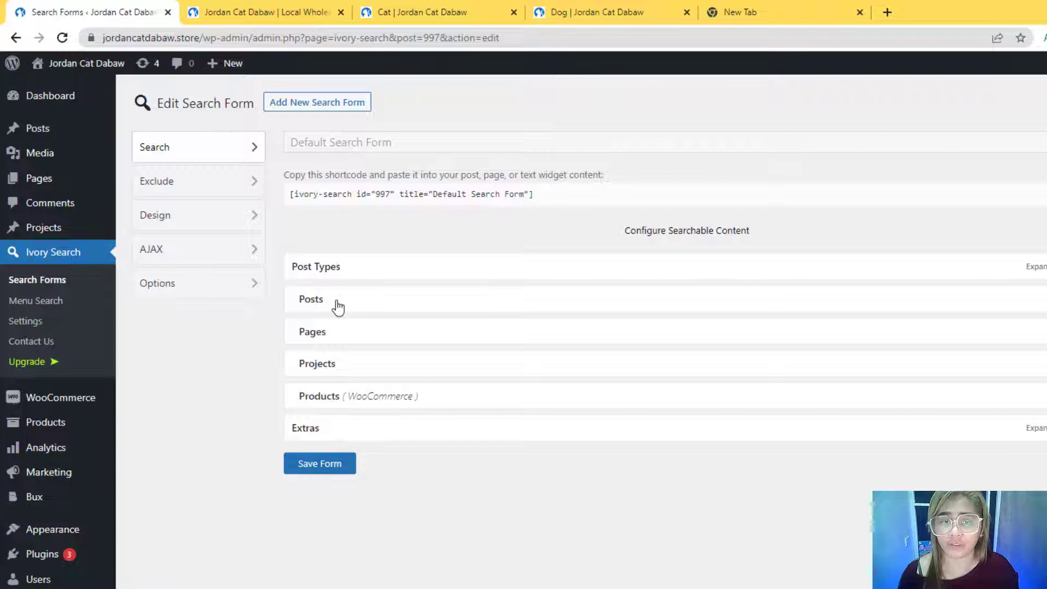
Step: Create a new search form titled 'General Search Products'
left_click(317, 103)
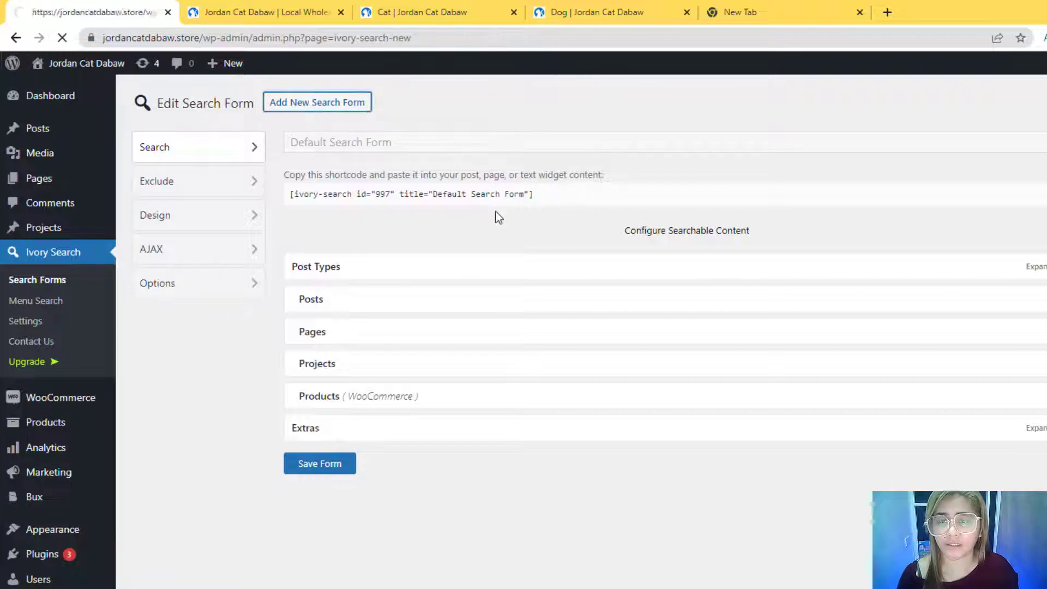
left_click(381, 155)
type("Ge")
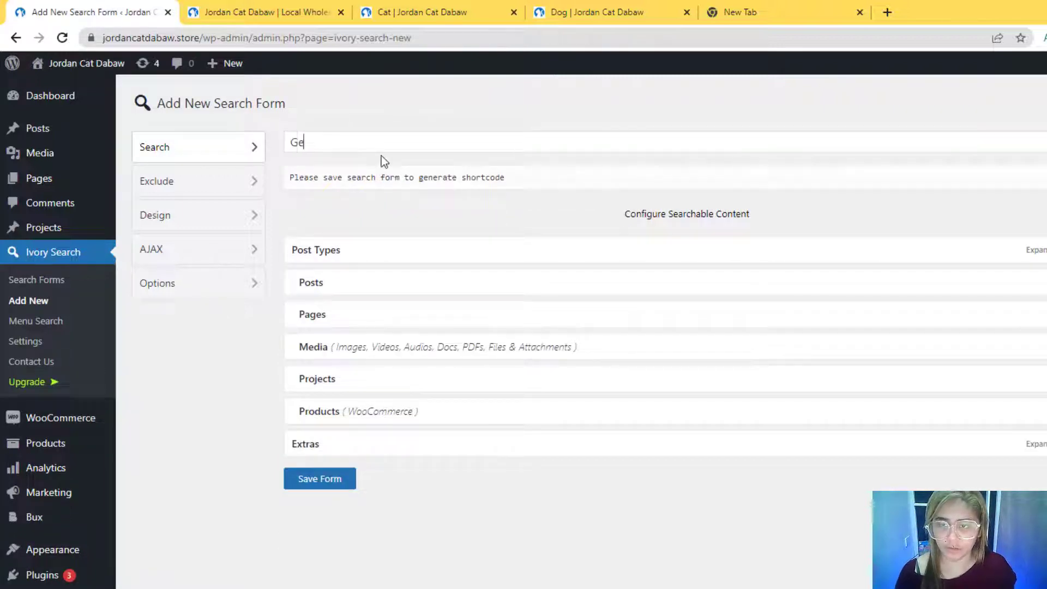
type("neral Search")
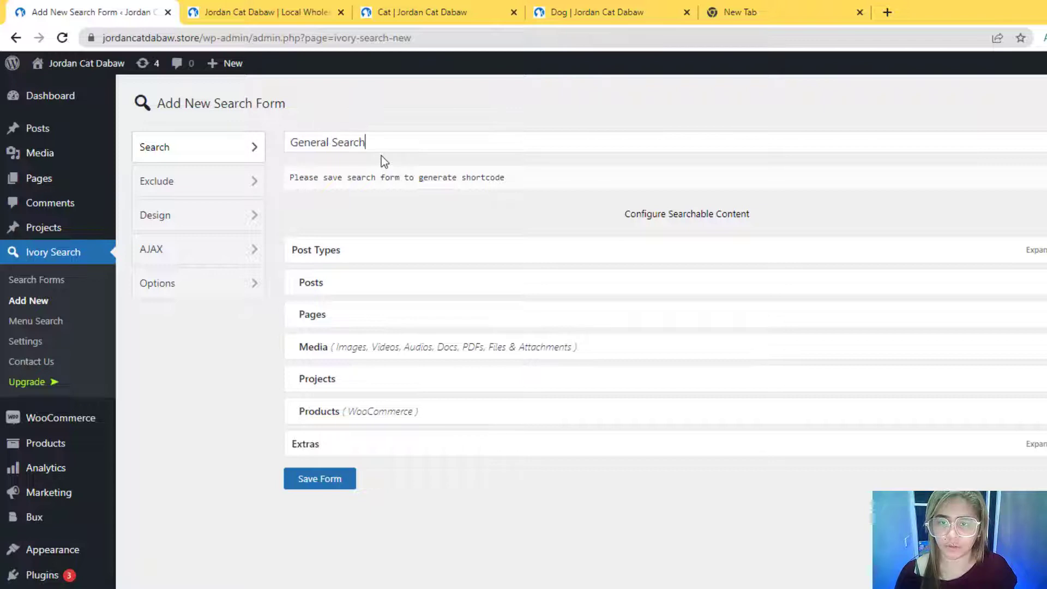
type(" Produc")
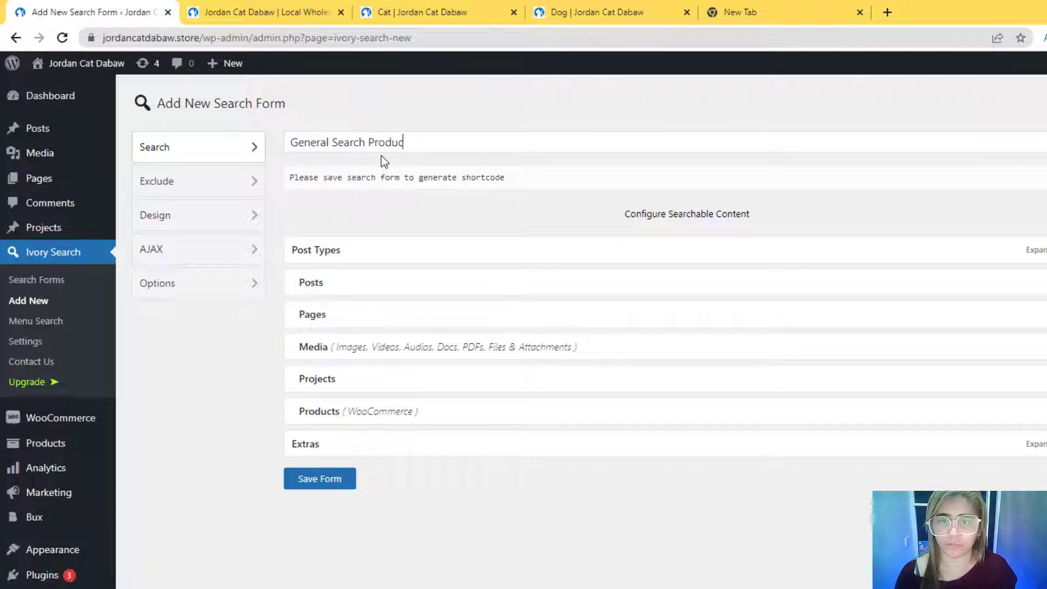
type("ts")
left_click(443, 223)
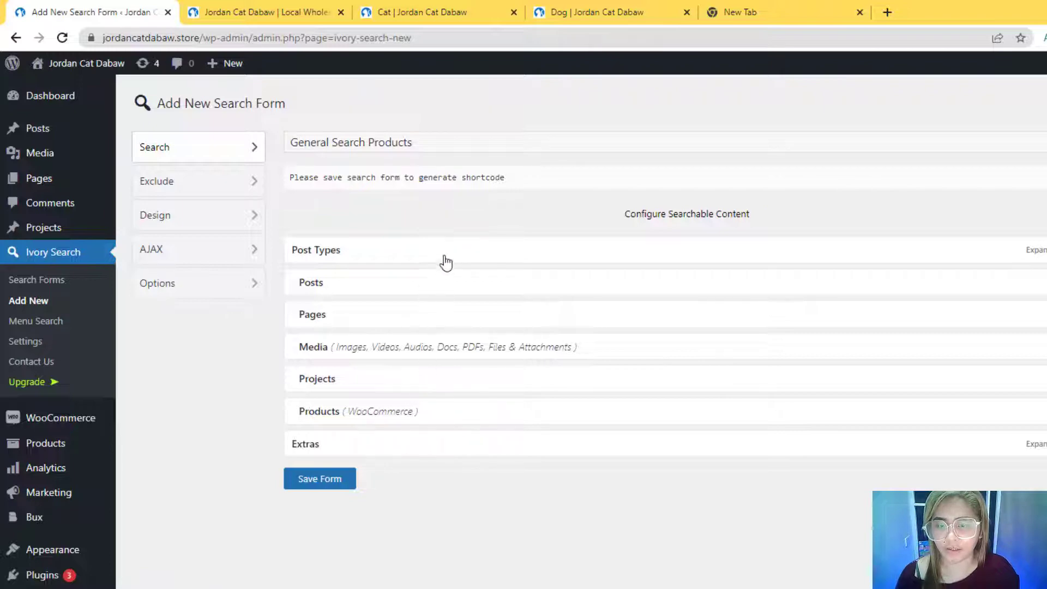
Step: Remove Pages, Posts, Media and Projects from Post Types, leaving only Products searchable
left_click(446, 262)
left_click(458, 319)
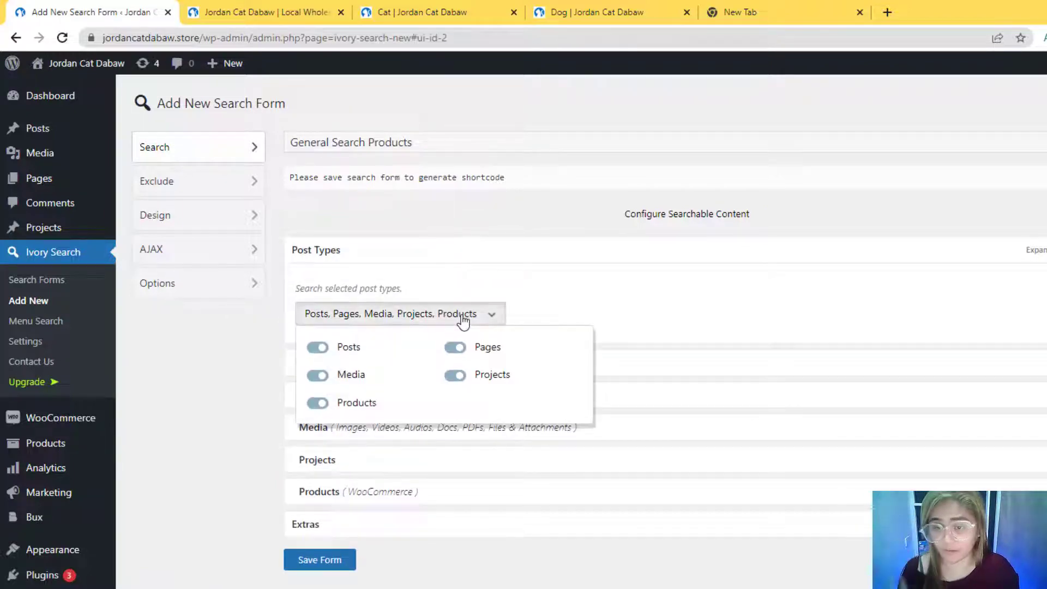
left_click(452, 350)
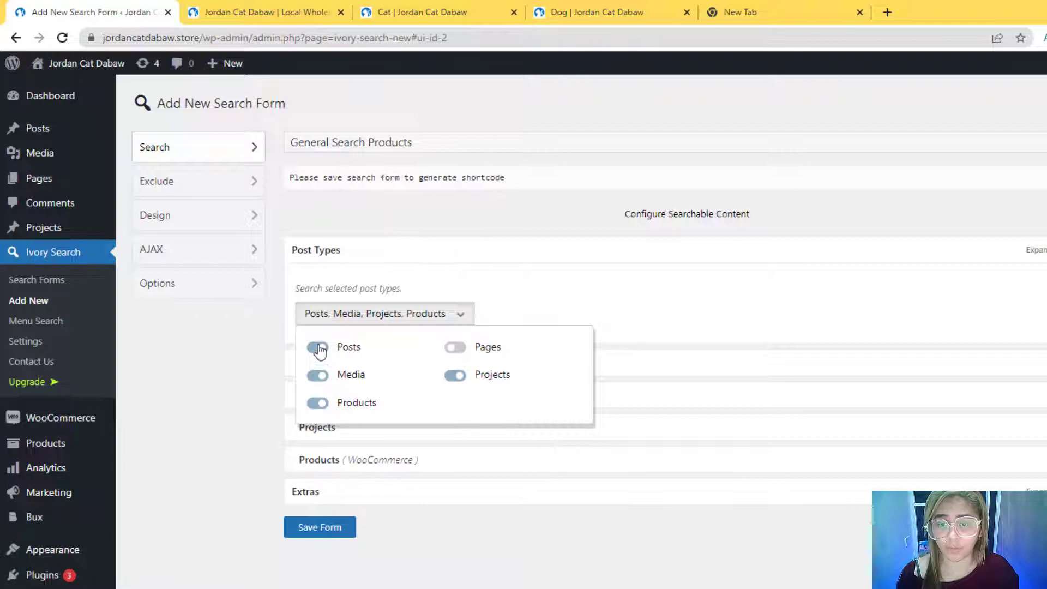
left_click(319, 348)
left_click(318, 375)
left_click(456, 375)
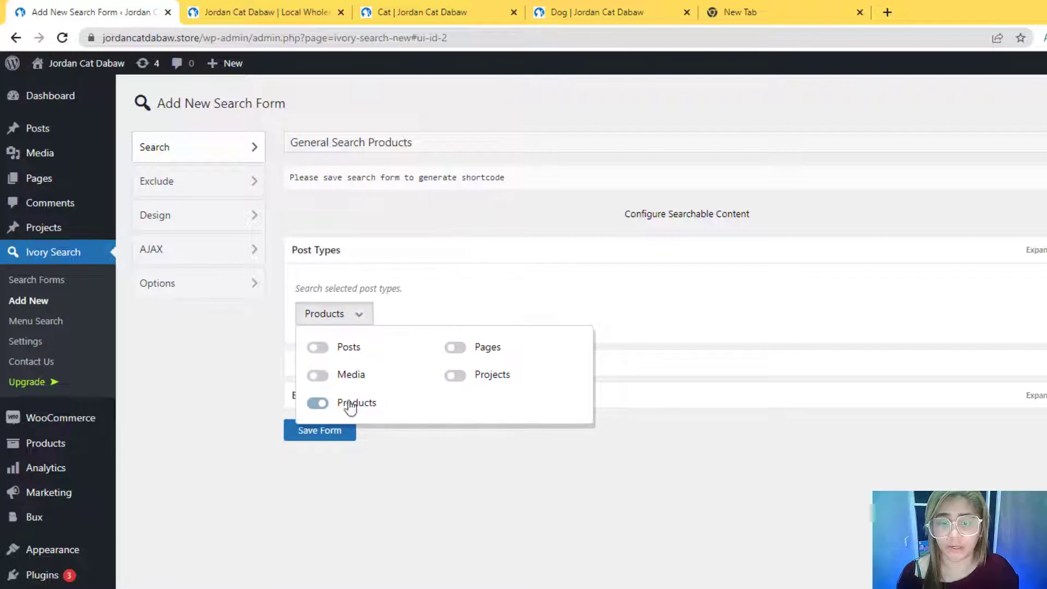
left_click(408, 460)
left_click(469, 367)
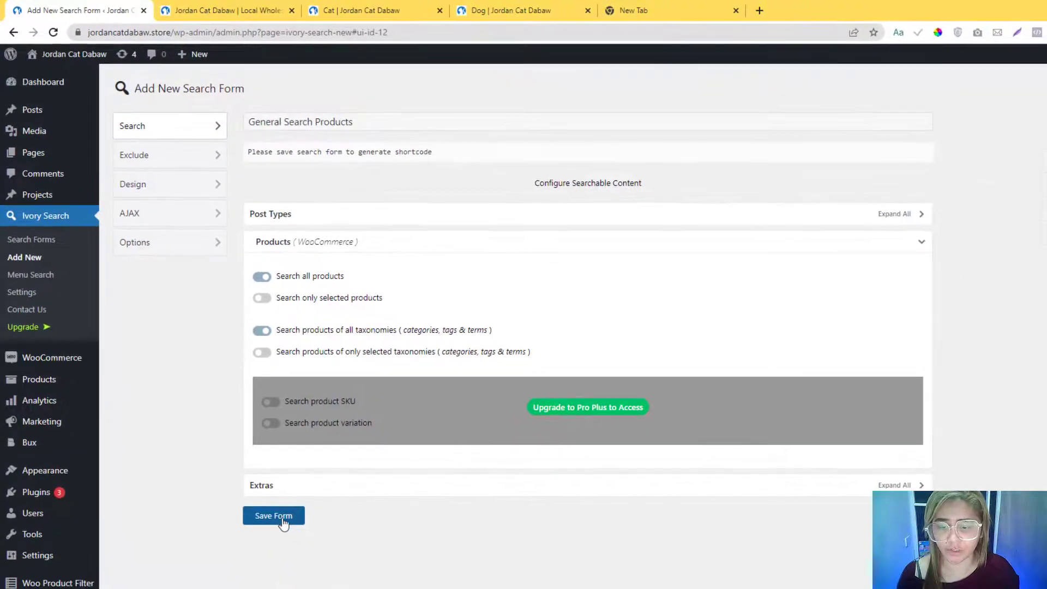
Step: Save the form and copy its shortcode
left_click(279, 517)
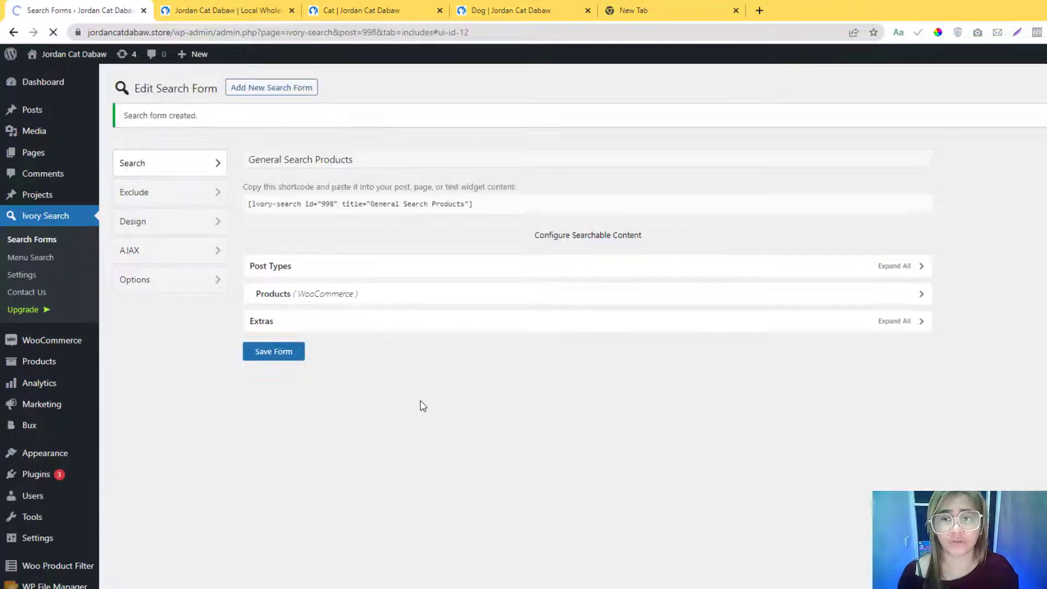
left_click(437, 213)
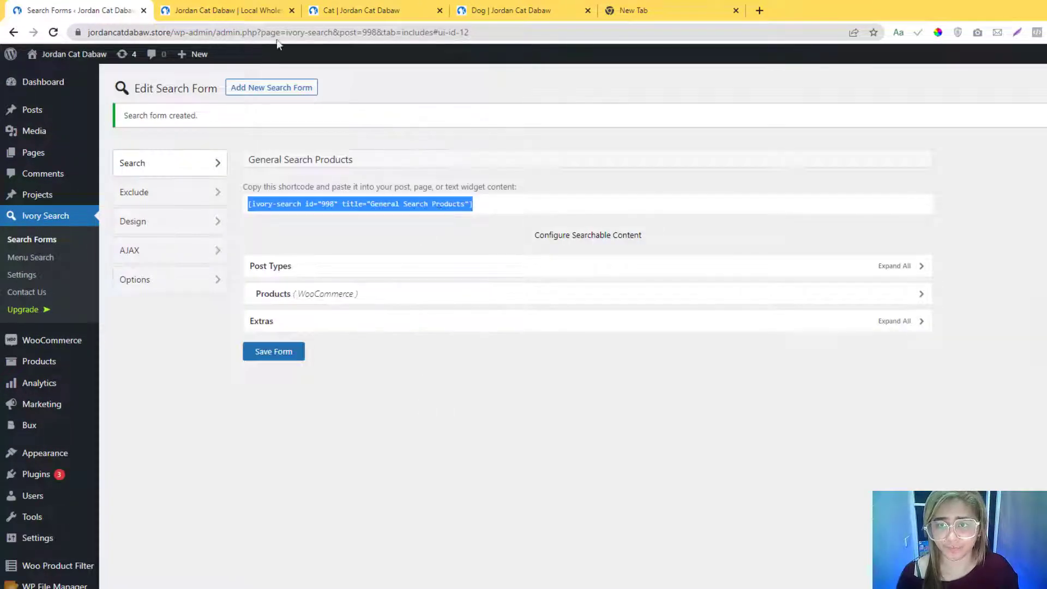
left_click(228, 10)
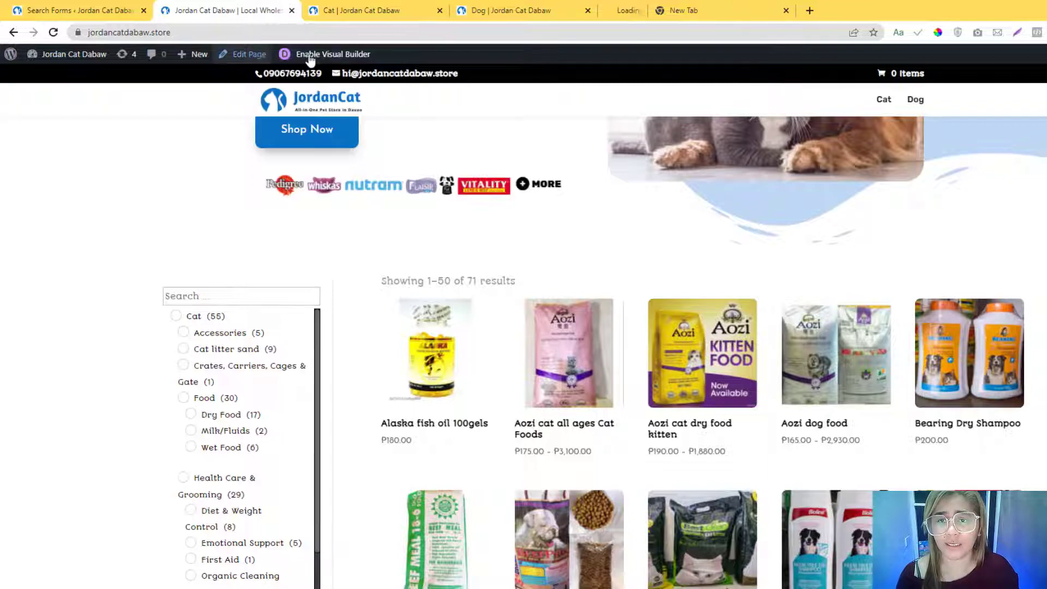
Step: Reorder the browser tabs and reload the Home page's Divi Builder editor
left_click_drag(630, 11, 229, 10)
left_click(388, 10)
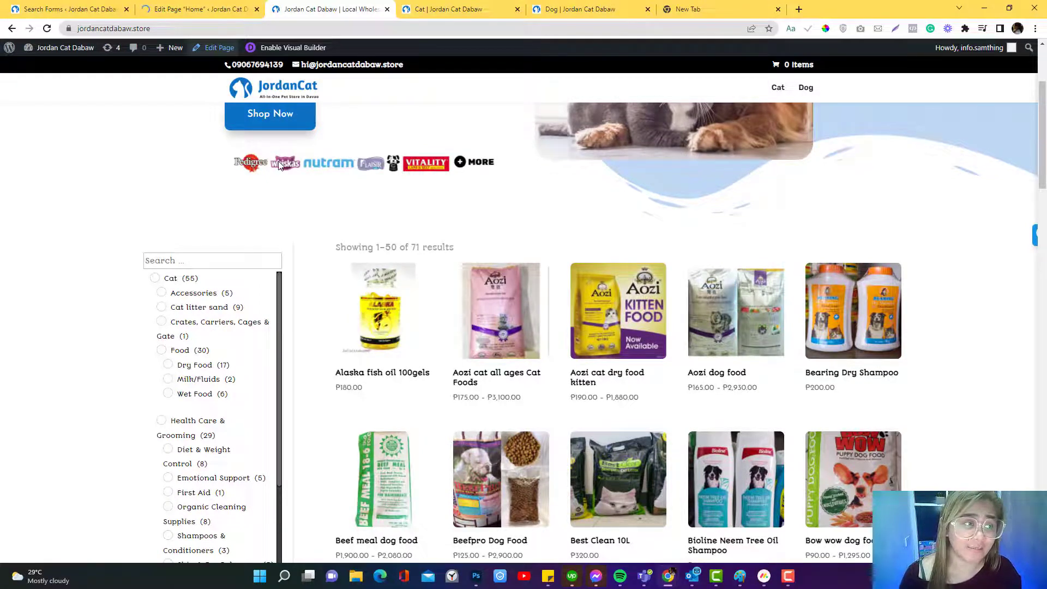
left_click(221, 6)
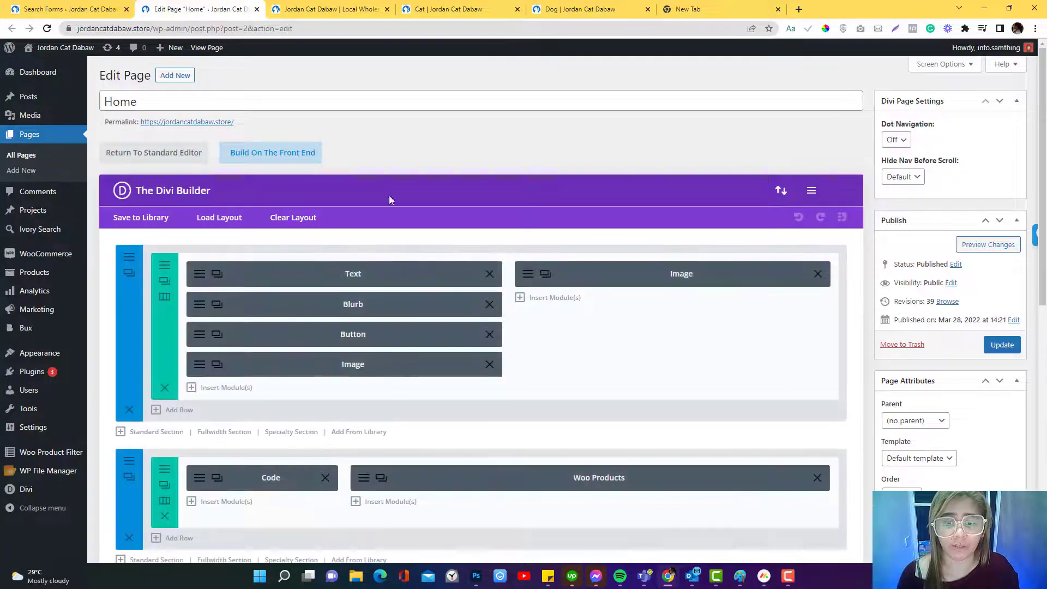
left_click(297, 6)
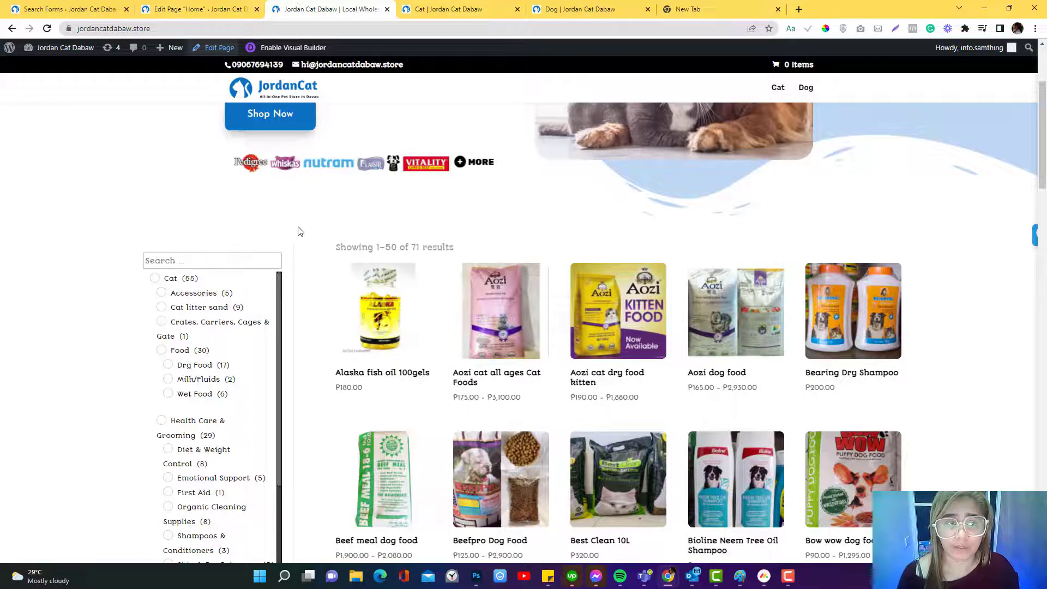
scroll(299, 231, "up", 1)
scroll(299, 234, "down", 1)
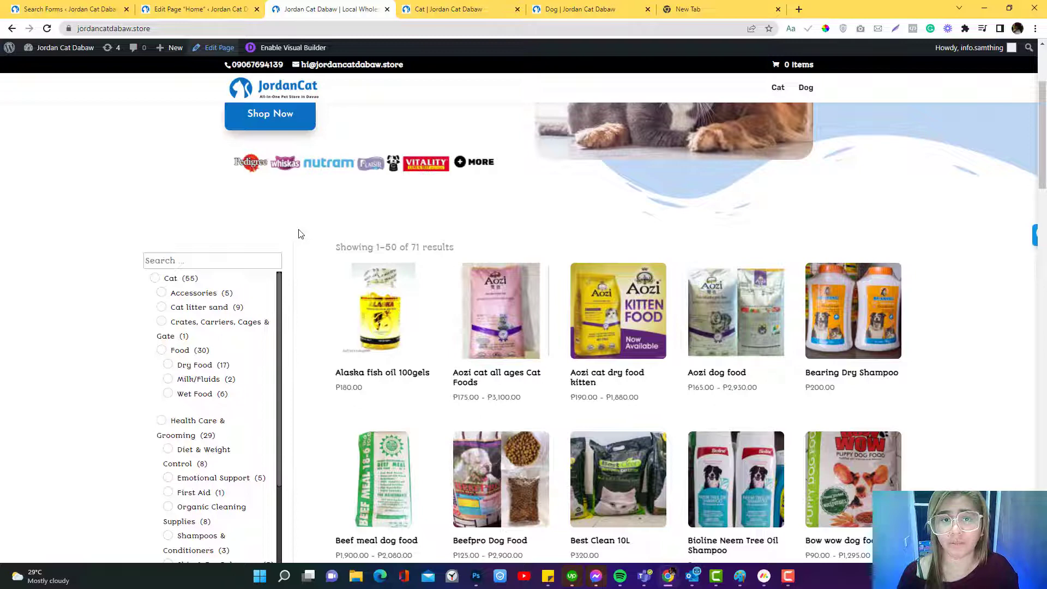
left_click(205, 7)
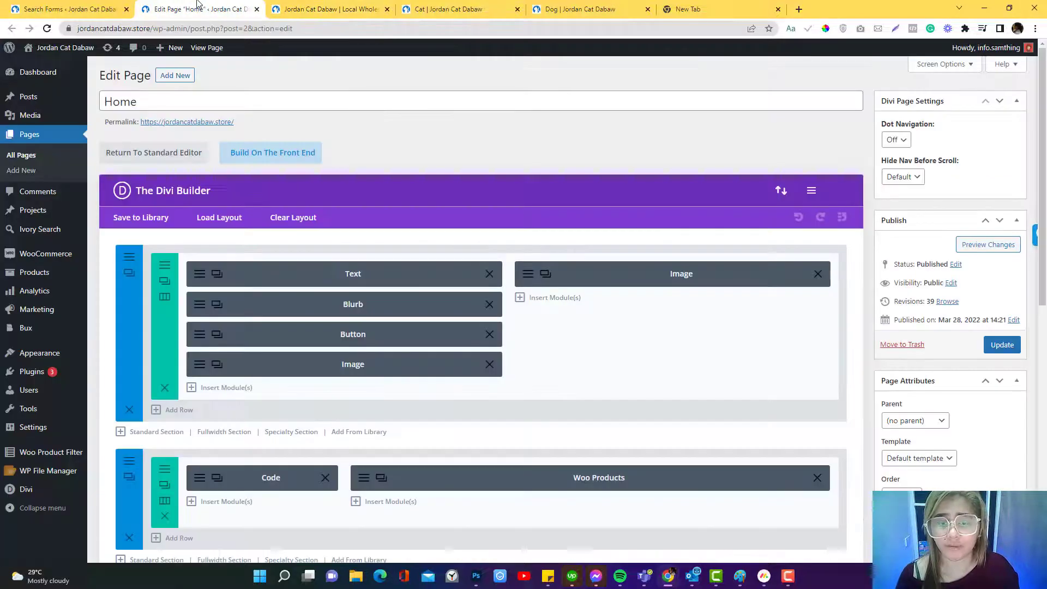
scroll(372, 297, "down", 4)
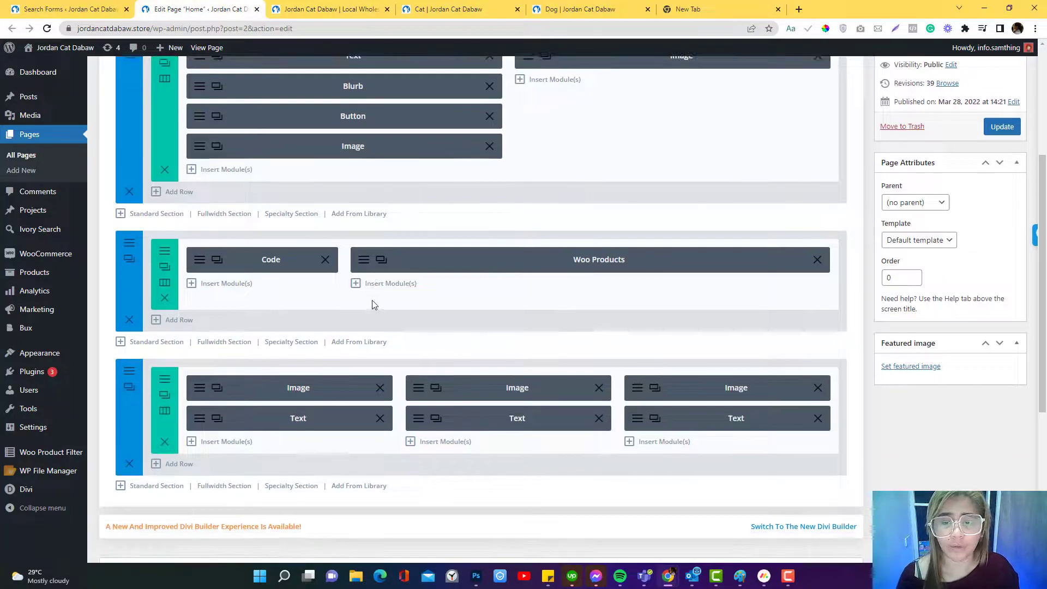
scroll(372, 300, "up", 1)
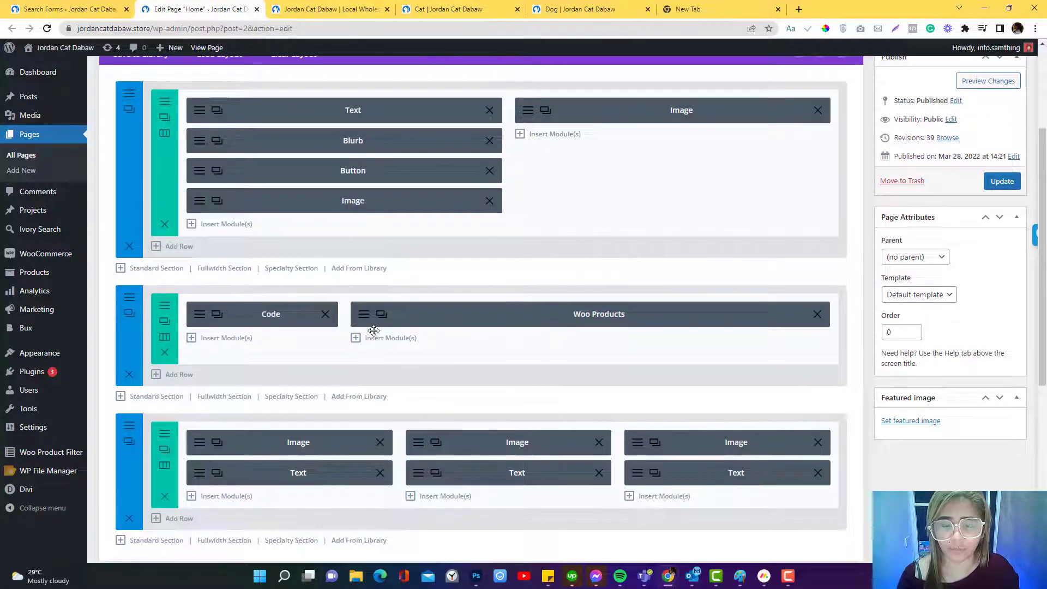
key("ctrl+l")
key("Return")
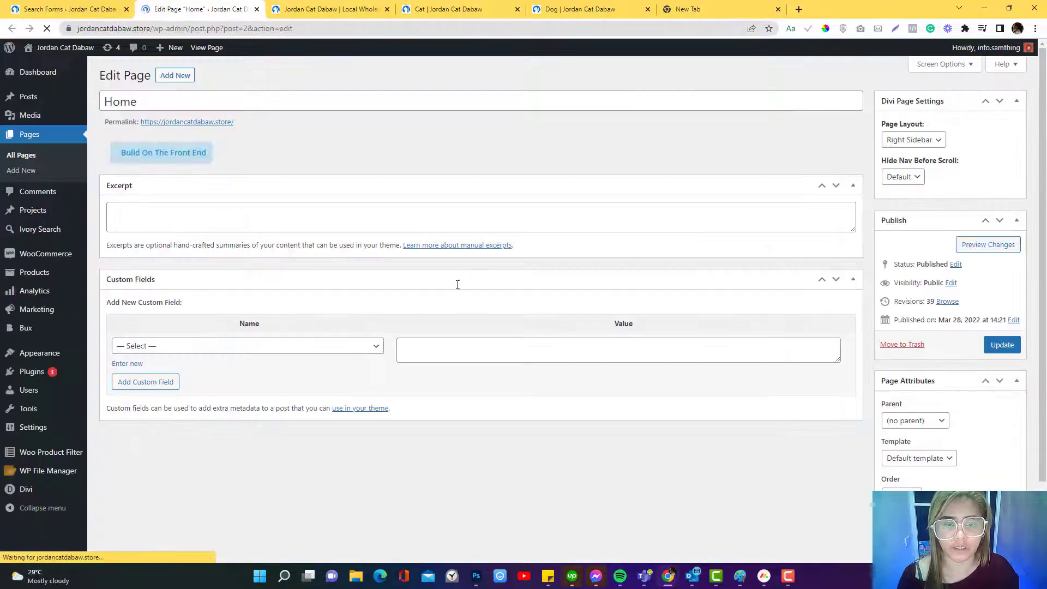
scroll(347, 233, "down", 2)
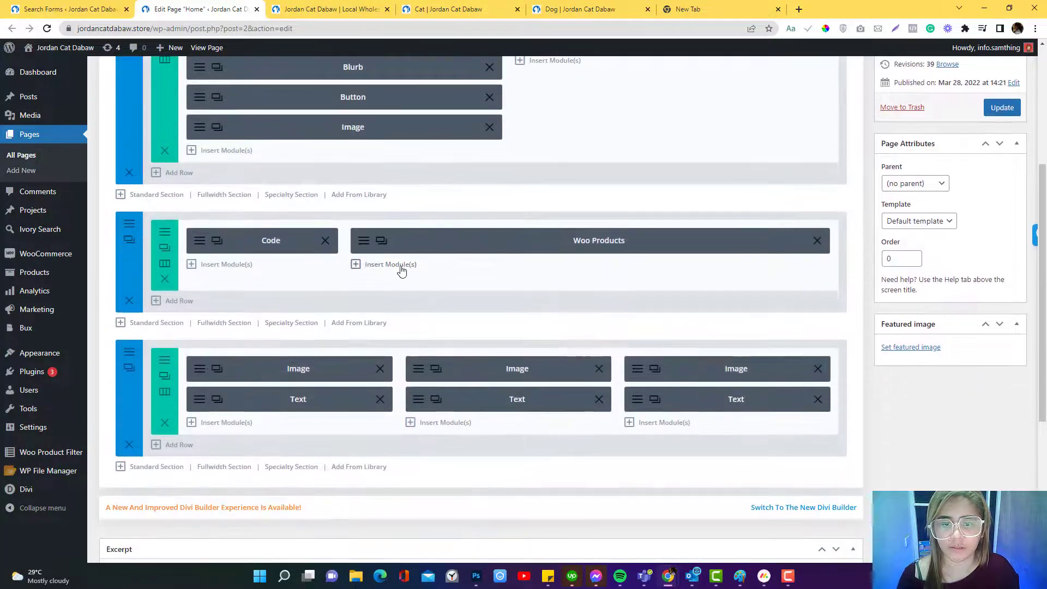
Step: Insert a Code module above Woo Products containing the pasted ivory-search shortcode
left_click(390, 264)
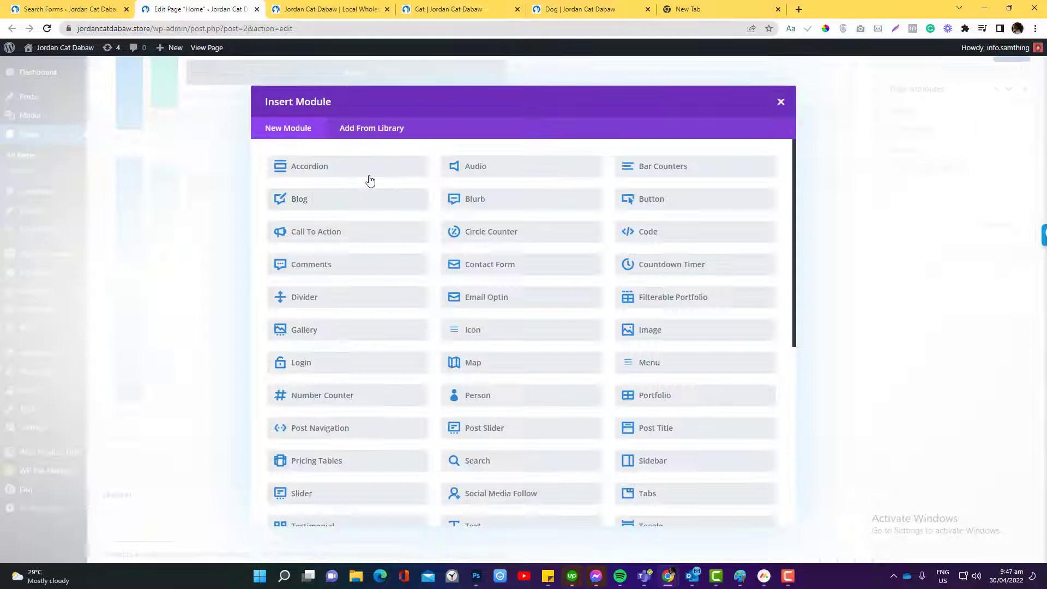
left_click(643, 231)
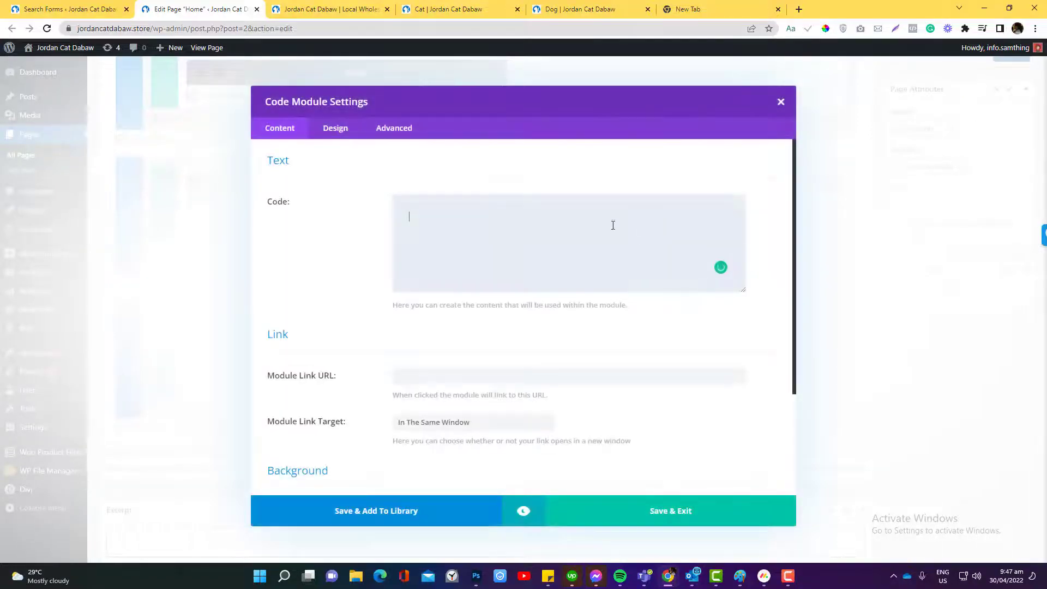
key("ctrl+v")
left_click(661, 504)
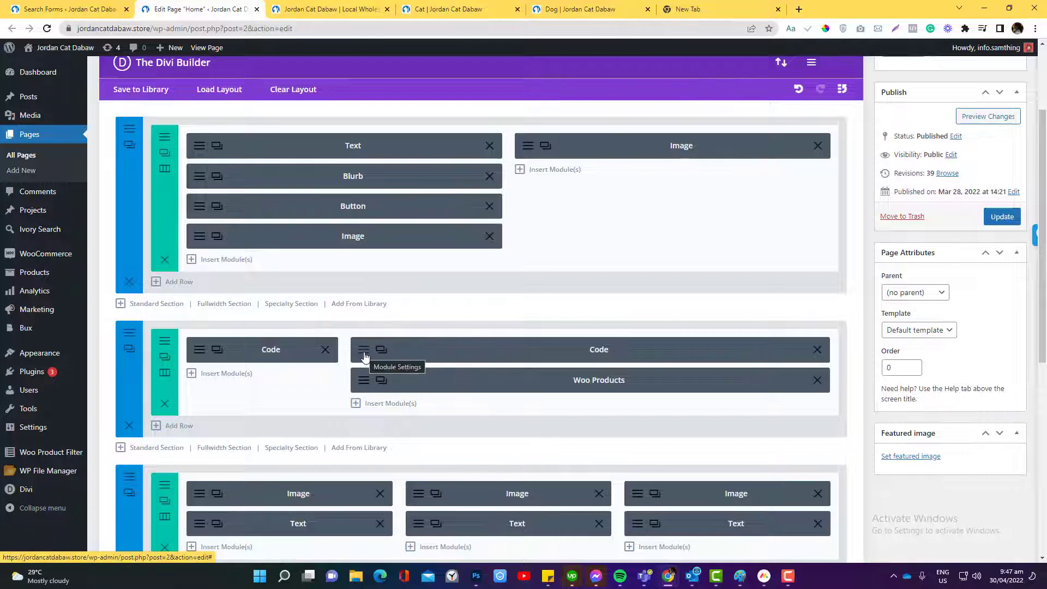
Step: Check the Code module's shortcode, save the module, and Update the Home page
left_click(365, 355)
left_click(474, 226)
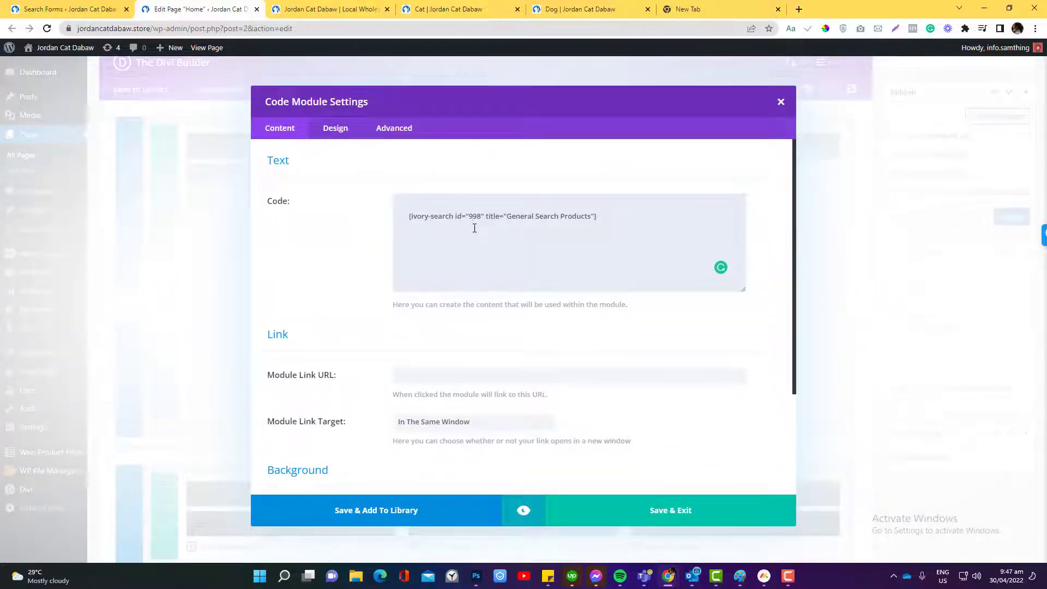
key("ctrl+a")
left_click(684, 508)
left_click(1002, 217)
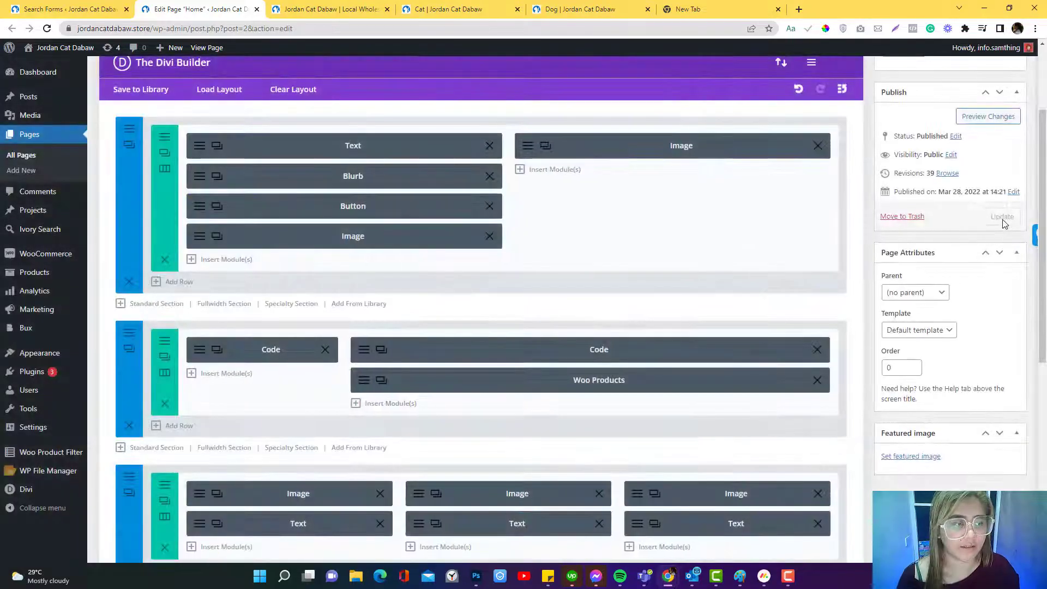
left_click(328, 8)
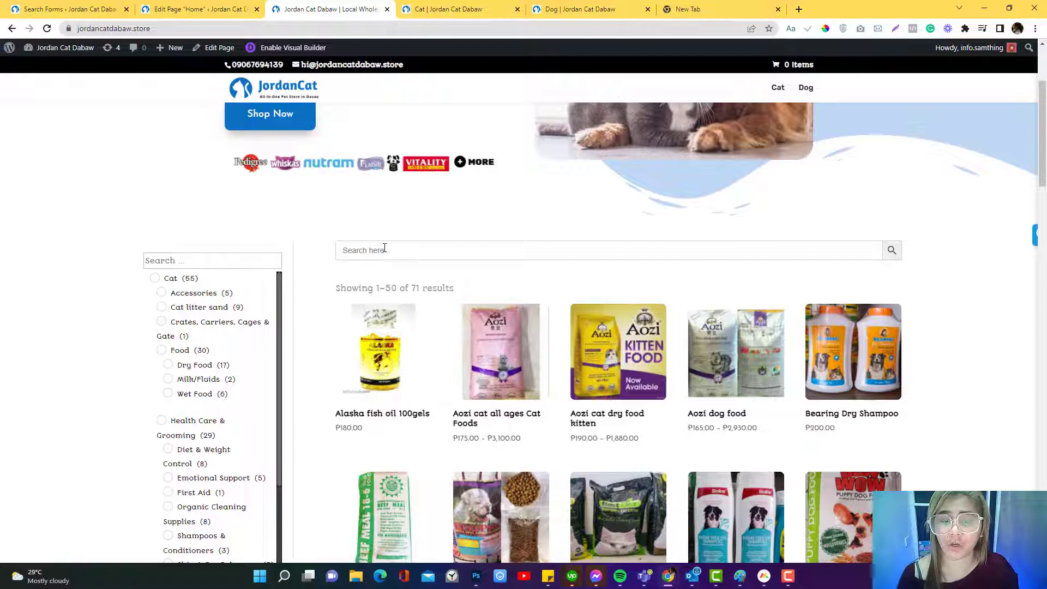
Step: Search the storefront's new product search bar for 'Aozi' and view the results
left_click(384, 248)
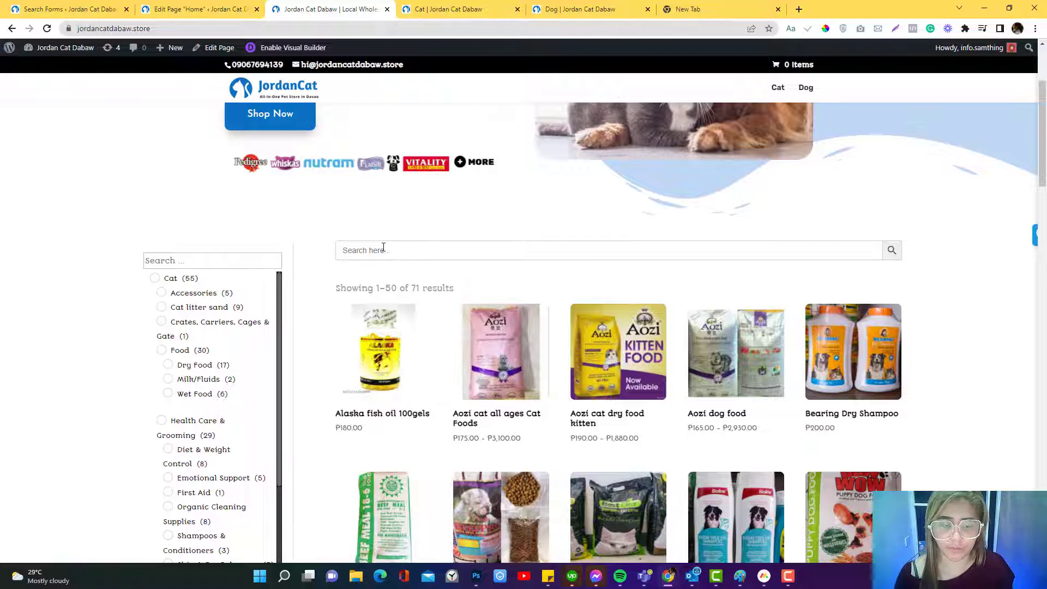
type("Aozi")
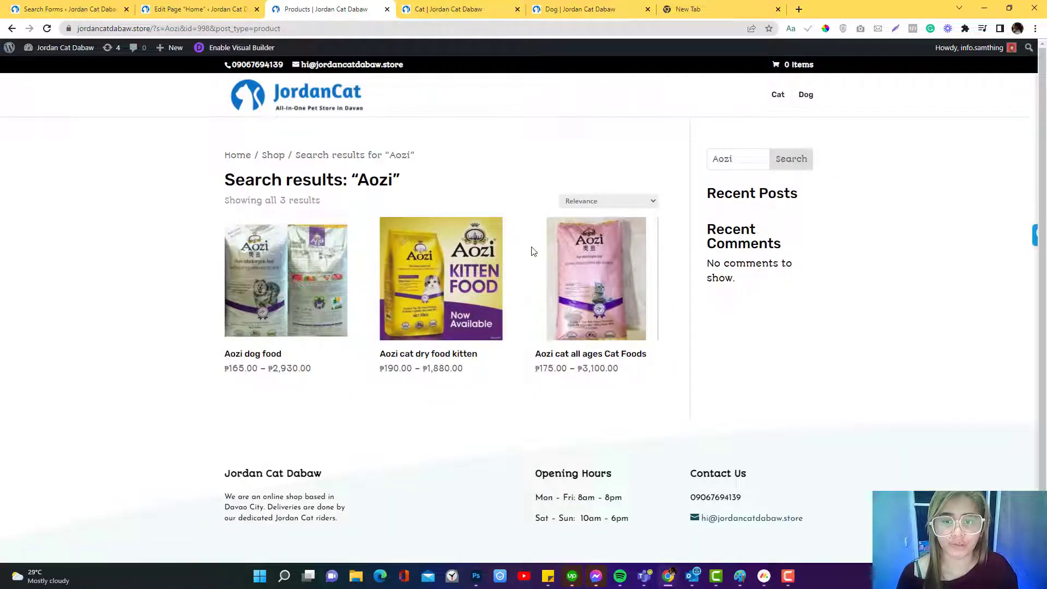
scroll(533, 251, "down", 1)
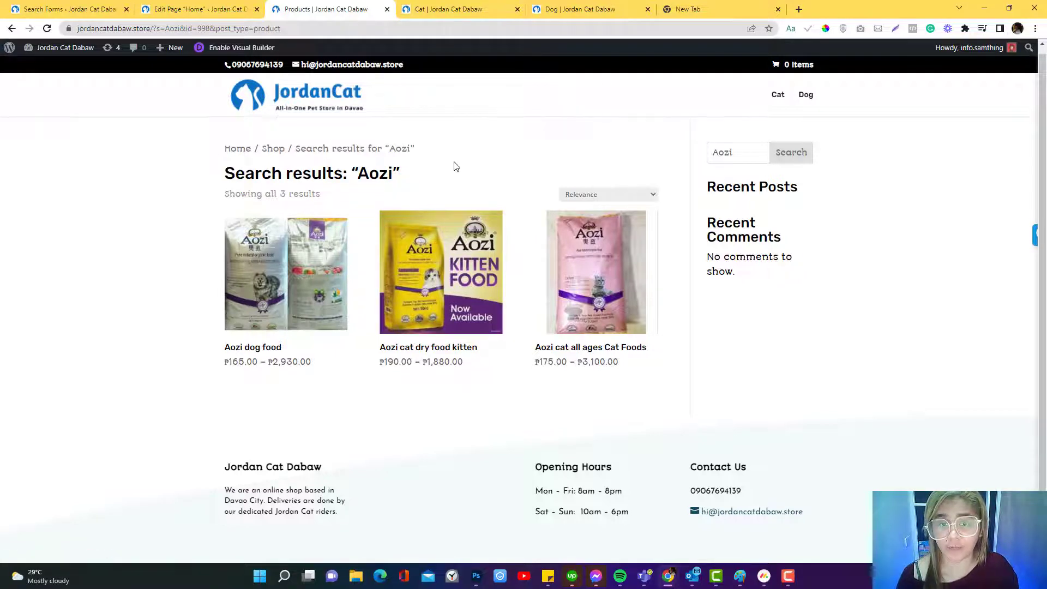
Step: Add and copy a DevTools rule setting nav.woocommerce-breadcrumb to display: none
right_click(311, 146)
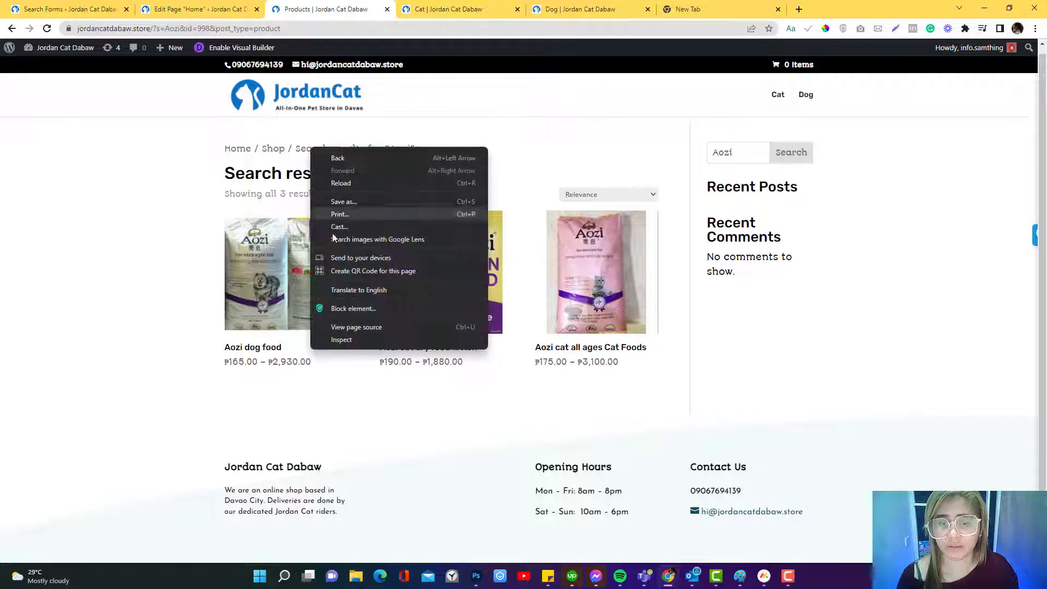
left_click(338, 341)
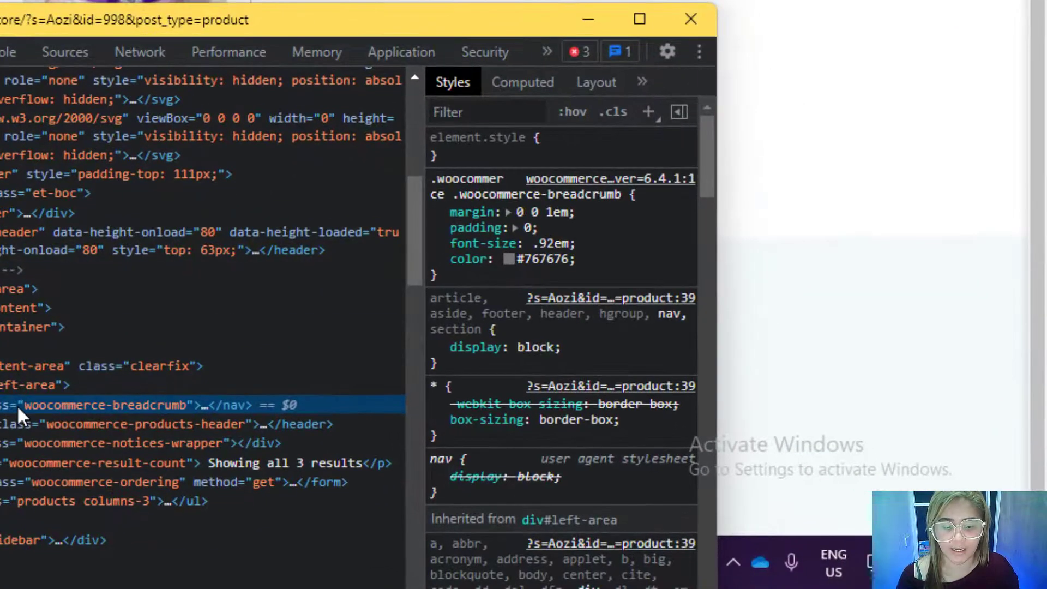
left_click(648, 112)
left_click(561, 213)
type("disp")
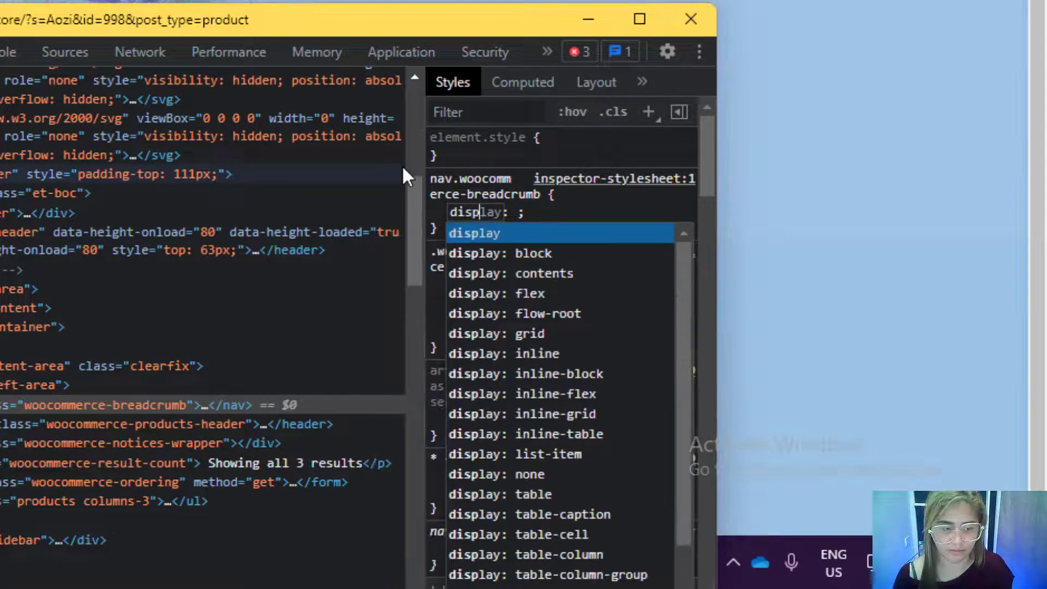
key("Tab")
type("n")
key("Return")
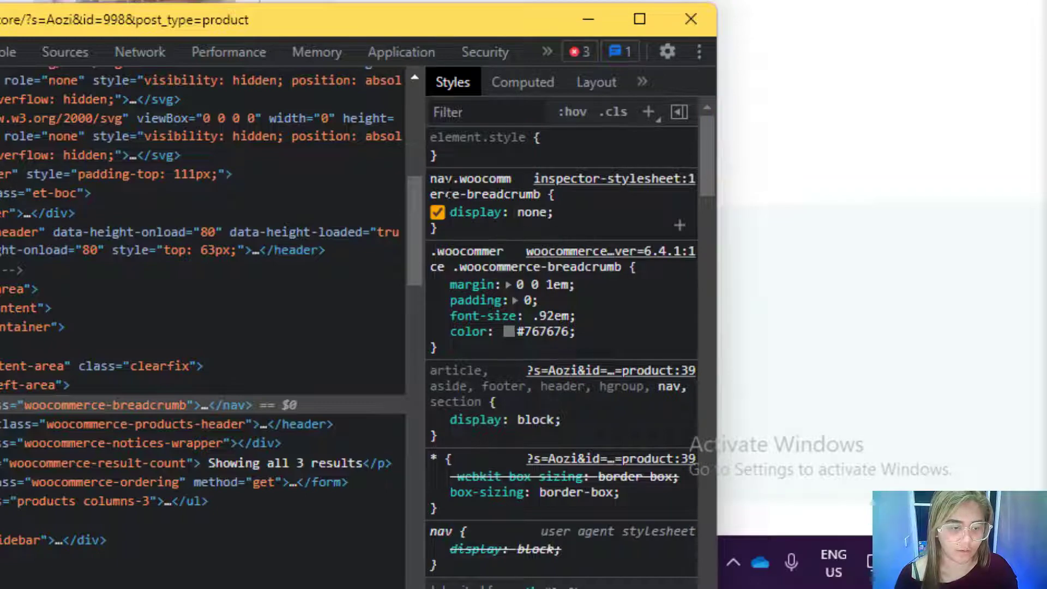
left_click_drag(428, 179, 442, 226)
key("ctrl+c")
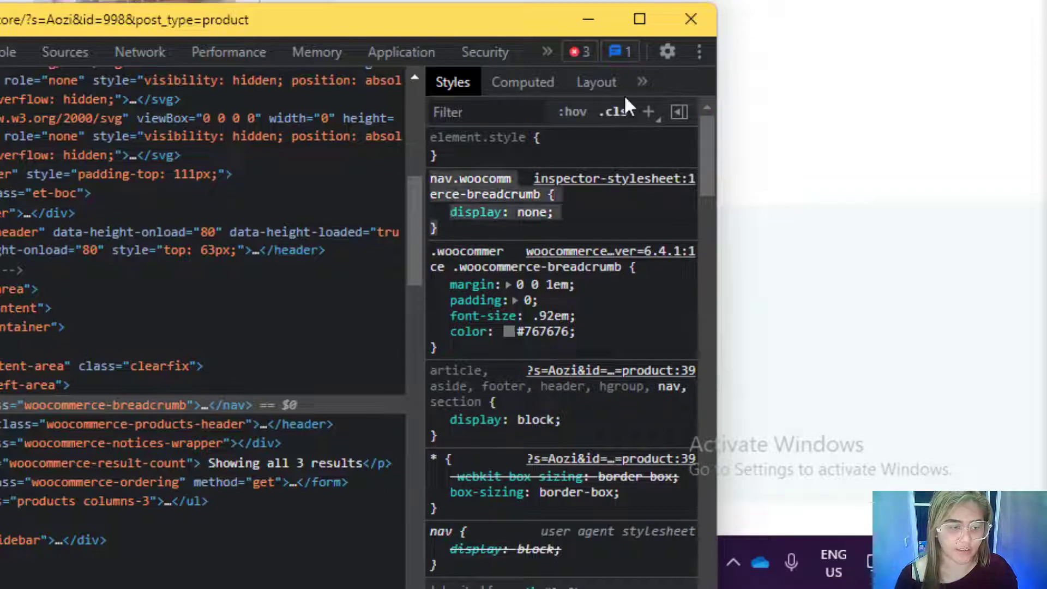
left_click(685, 23)
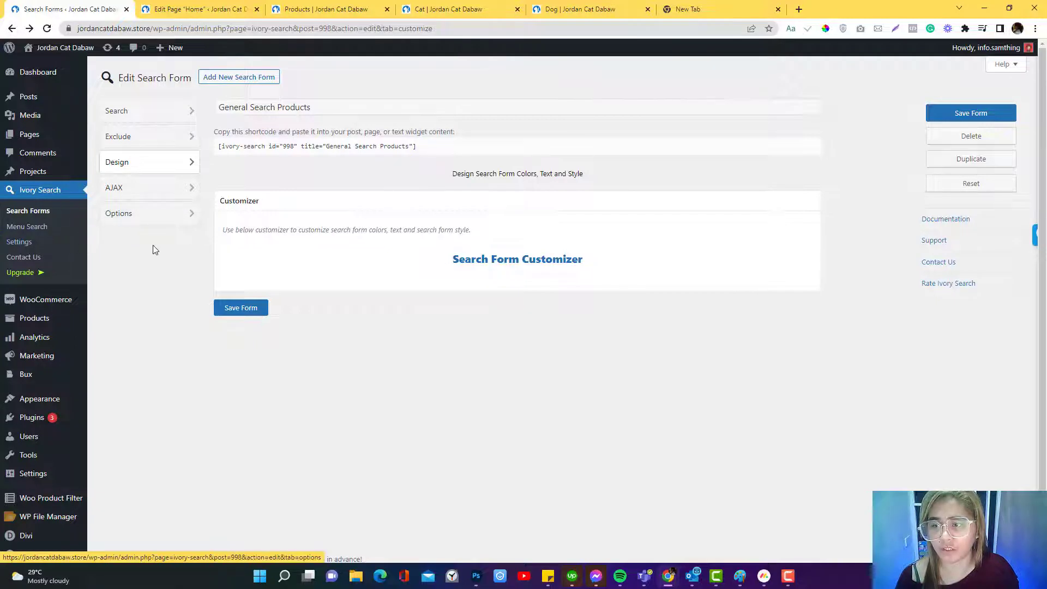
Step: Paste the breadcrumb display: none rule into Ivory Search's Custom CSS and save the settings
left_click(22, 242)
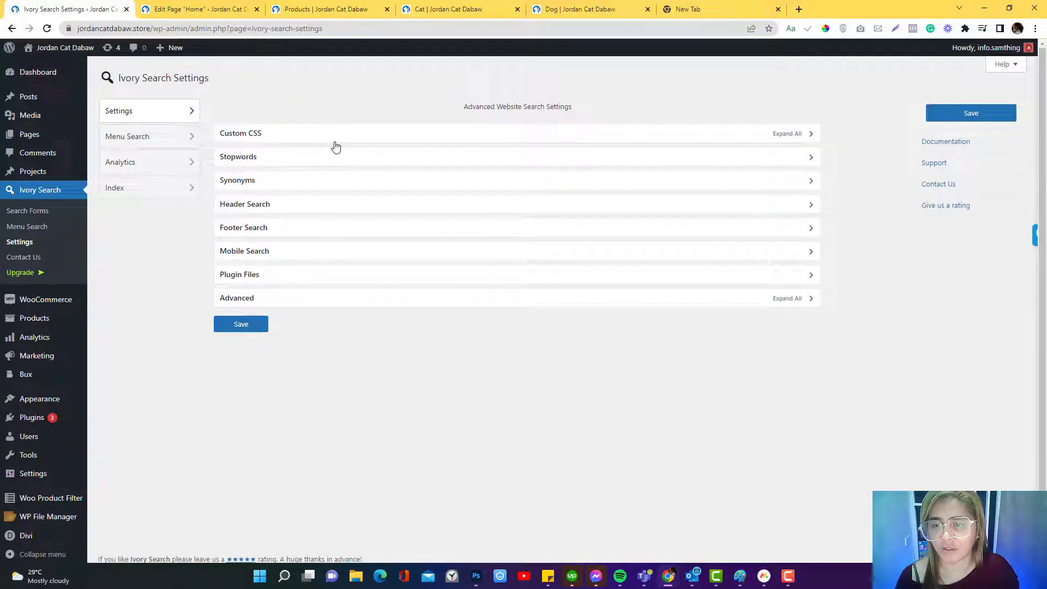
left_click(336, 143)
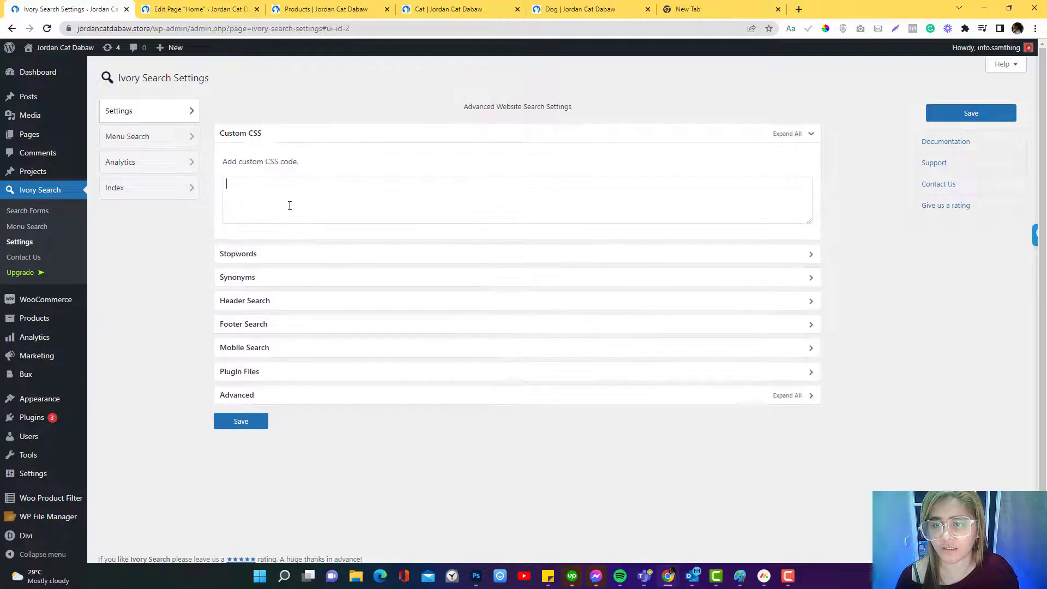
key("ctrl+v")
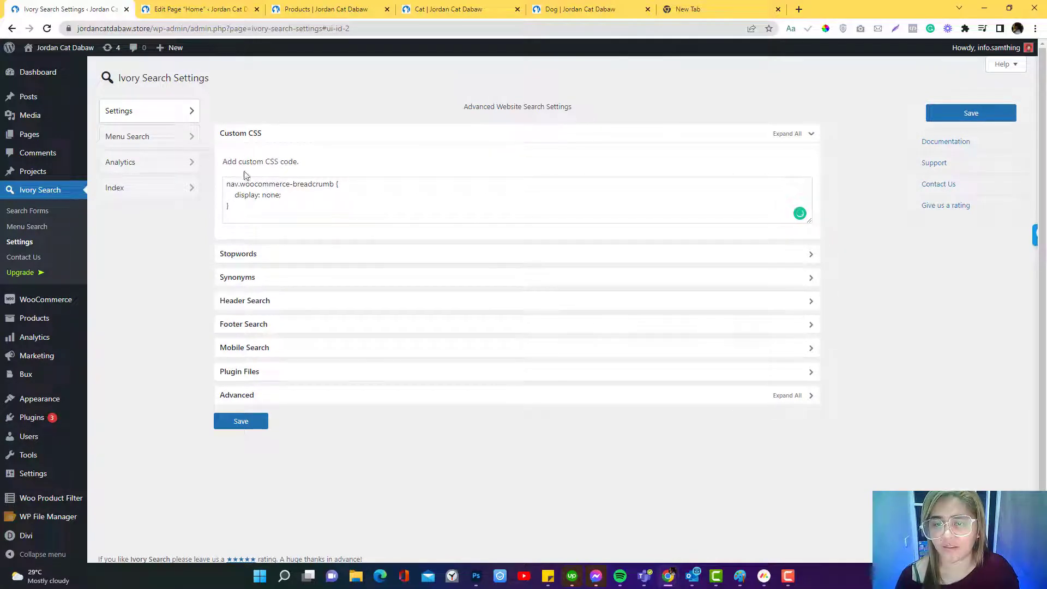
left_click(242, 420)
Step: Reload the Aozi search results page
left_click(309, 9)
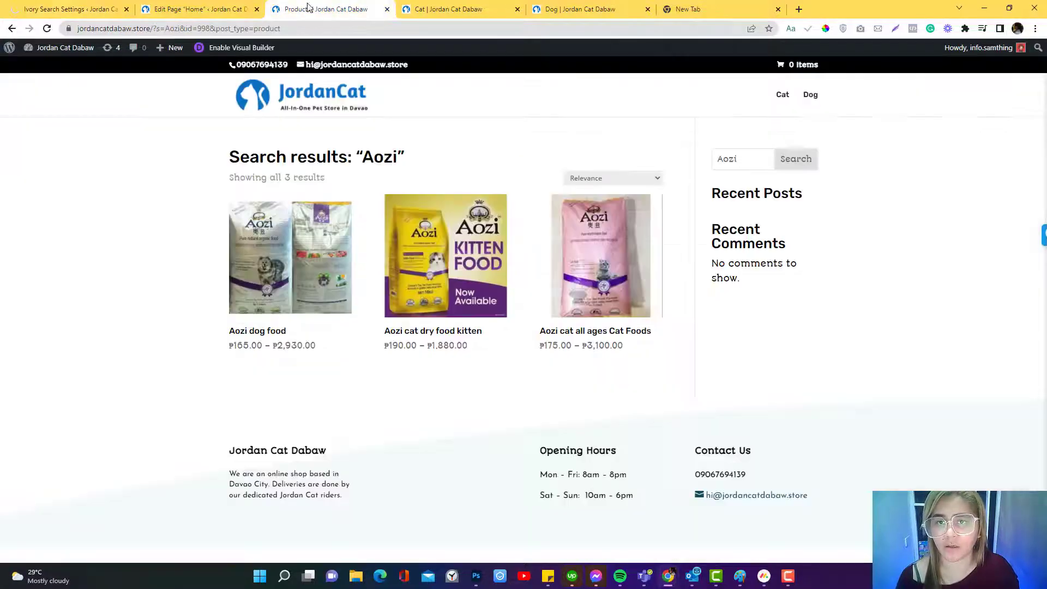
left_click(310, 27)
key("Return")
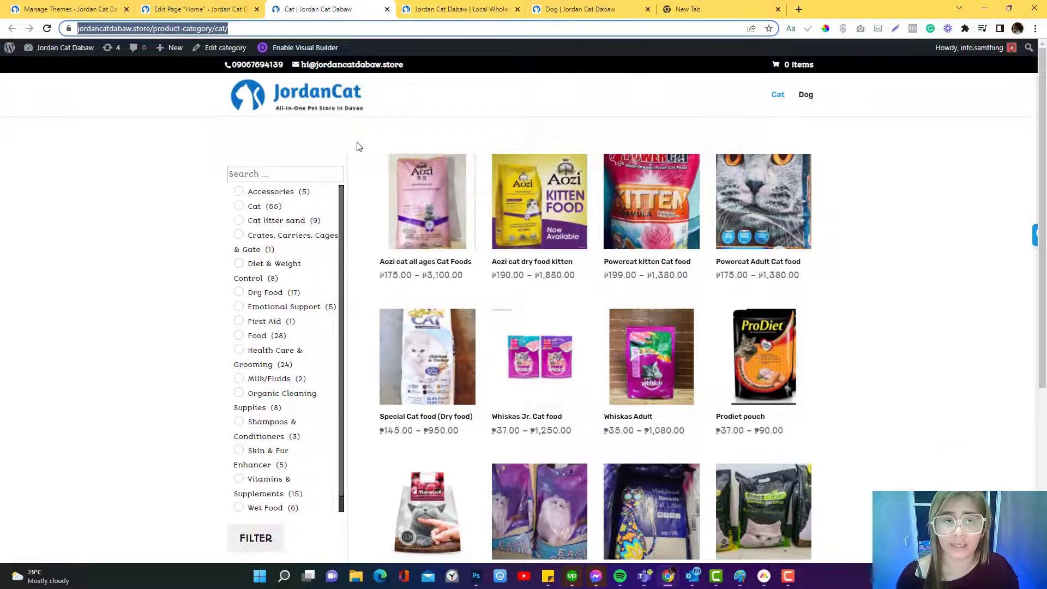
Step: Start a new Ivory Search form titled 'Cat Category'
left_click(171, 3)
mouse_move(41, 229)
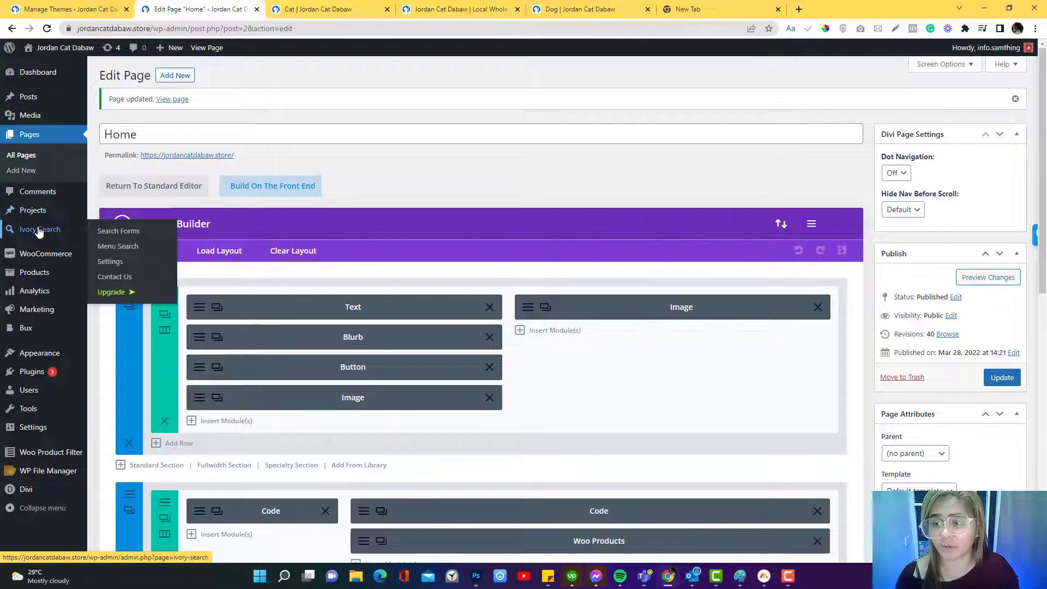
left_click(101, 234)
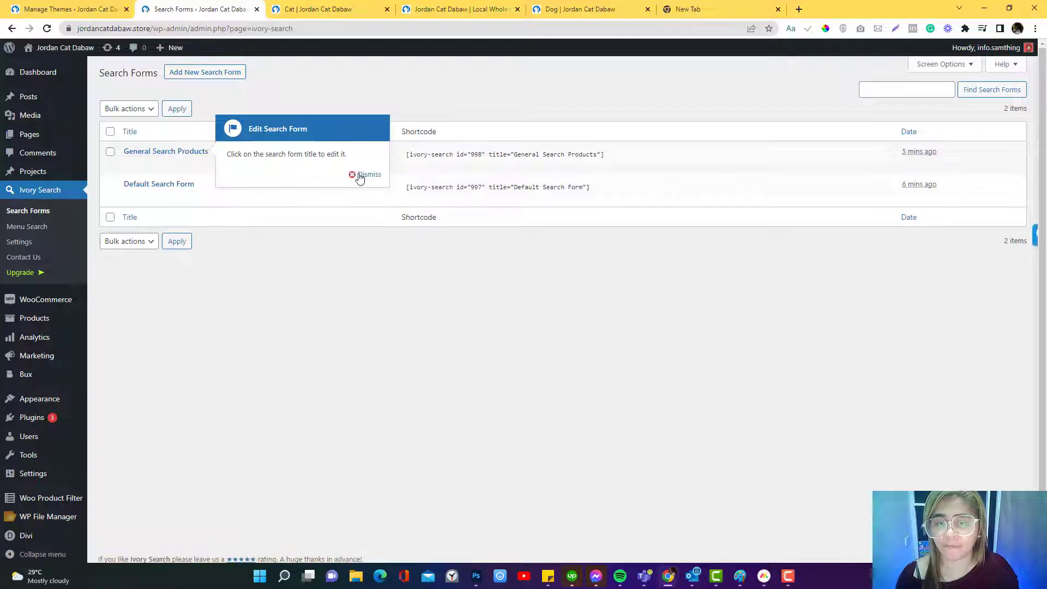
left_click(359, 174)
mouse_move(156, 202)
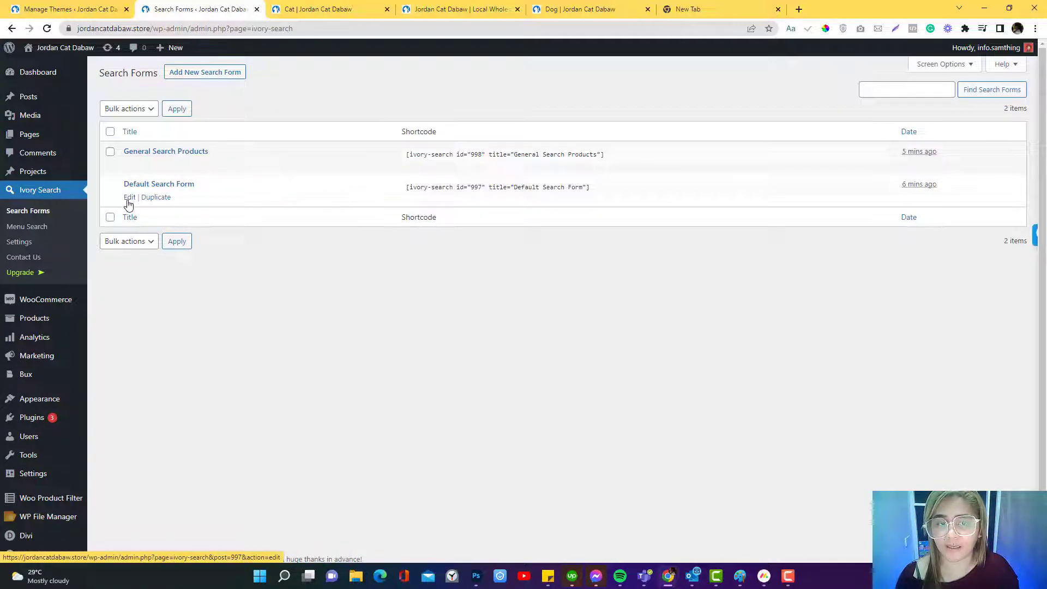
left_click(208, 75)
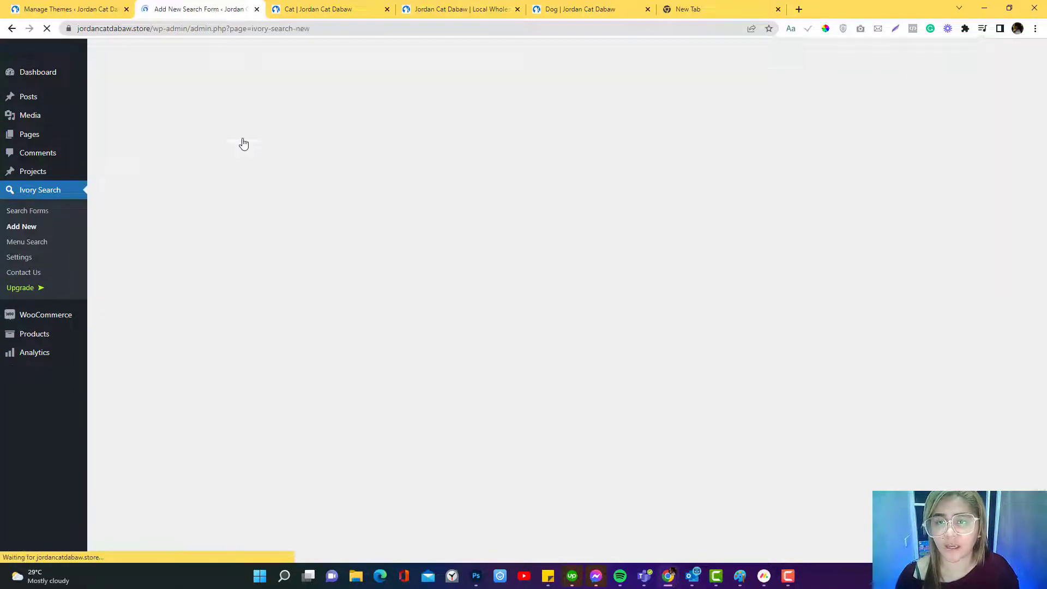
left_click(257, 109)
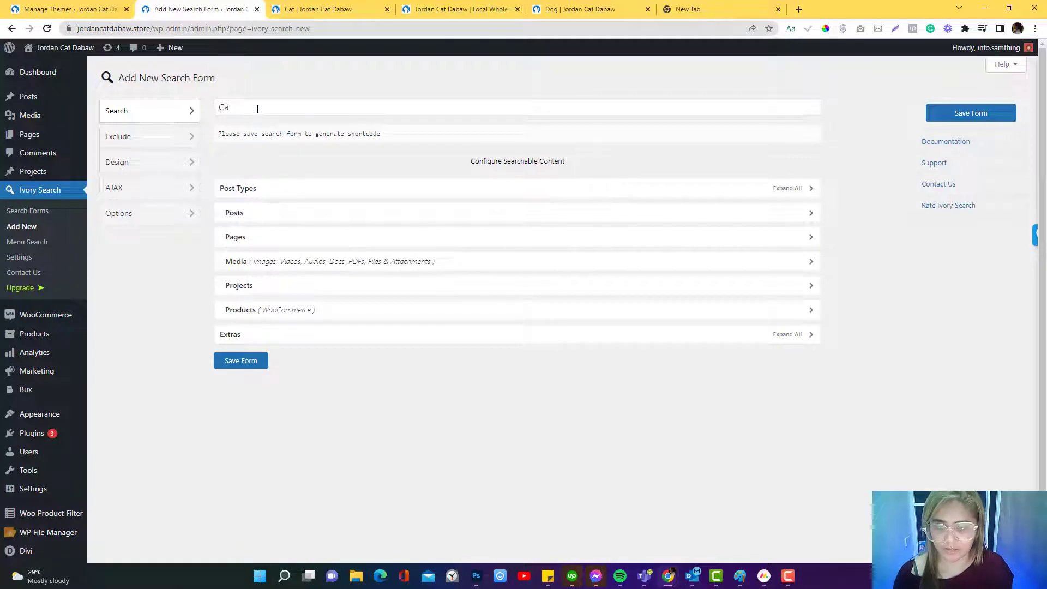
type("Cat Category")
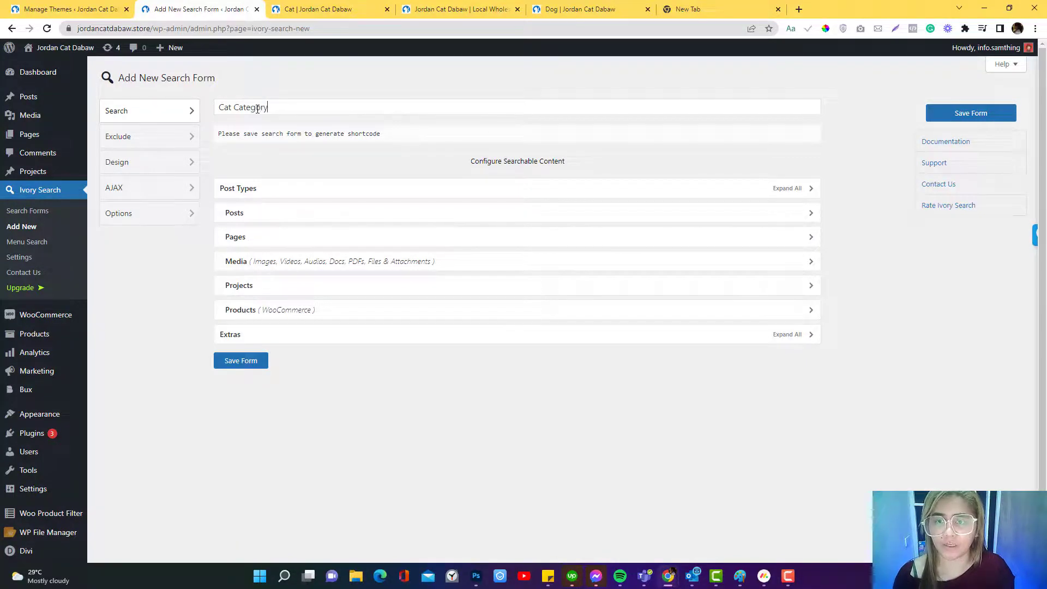
key("ctrl+a")
Step: Switch off Pages, Projects, Media and Posts in Post Types, leaving only Products
left_click(301, 309)
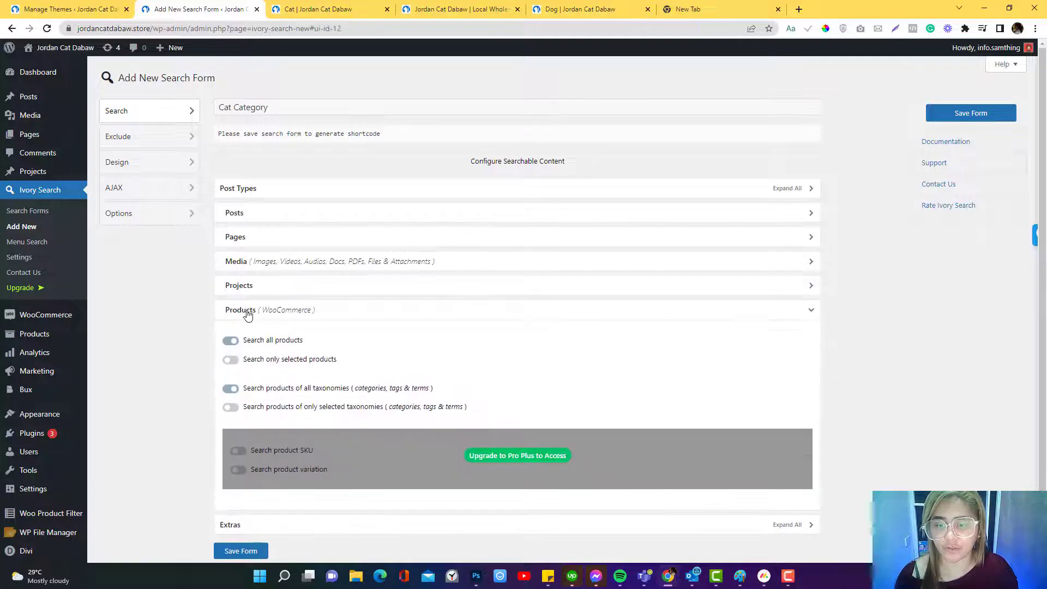
left_click(311, 191)
left_click(311, 192)
left_click(303, 214)
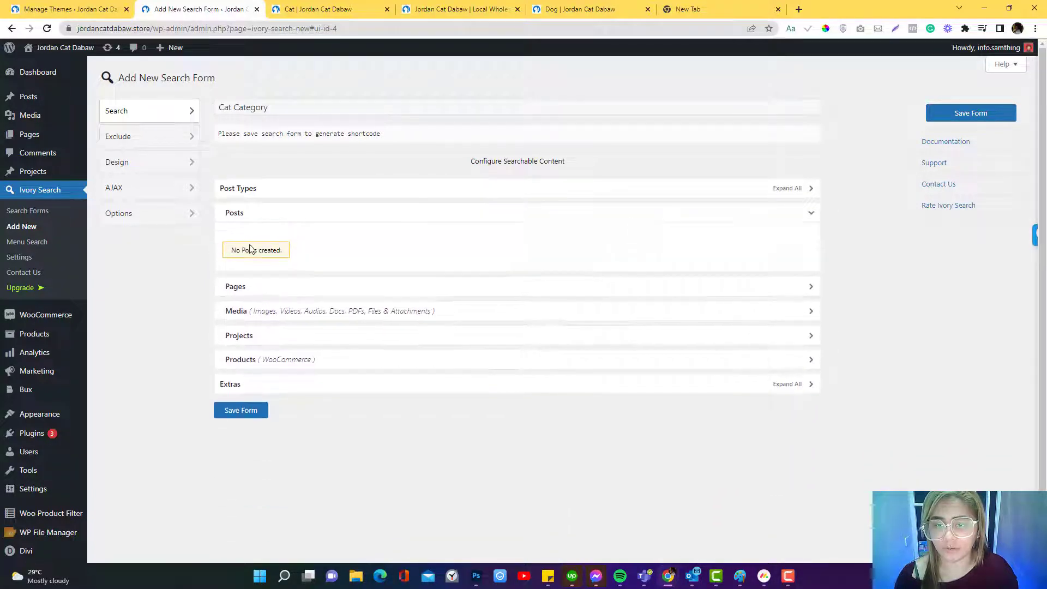
left_click(298, 213)
left_click(299, 198)
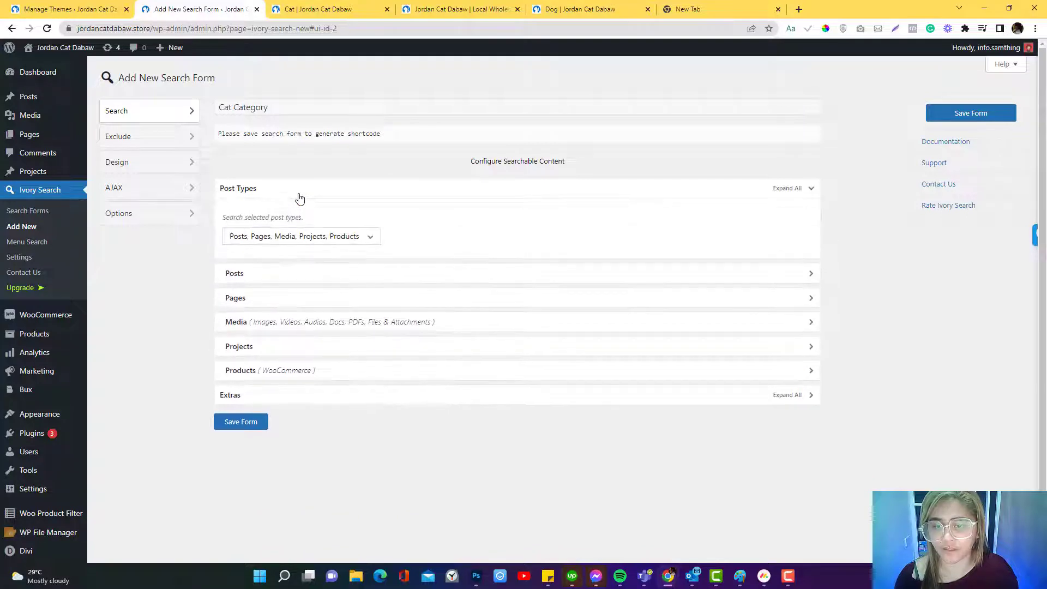
left_click(285, 236)
left_click(342, 262)
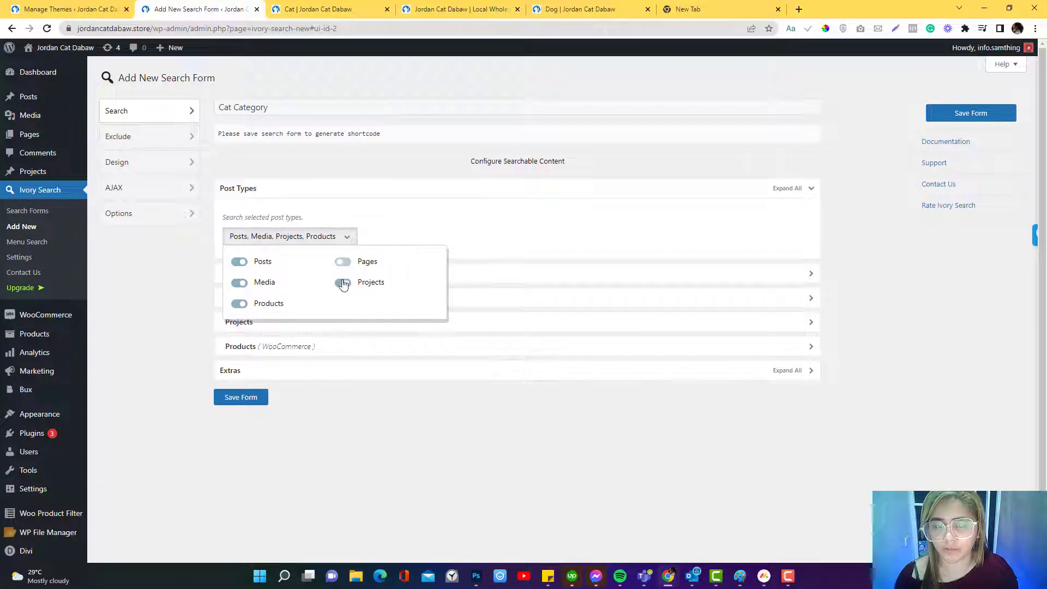
left_click(342, 283)
left_click(239, 283)
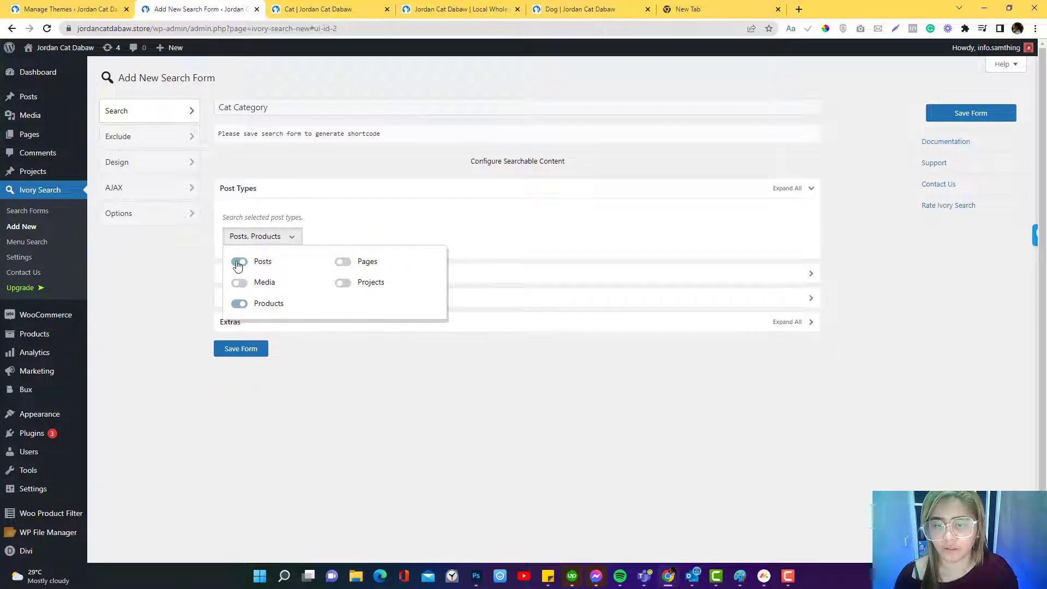
left_click(239, 262)
Step: Turn on 'Search products of only selected taxonomies' under Products (WooCommerce)
left_click(374, 372)
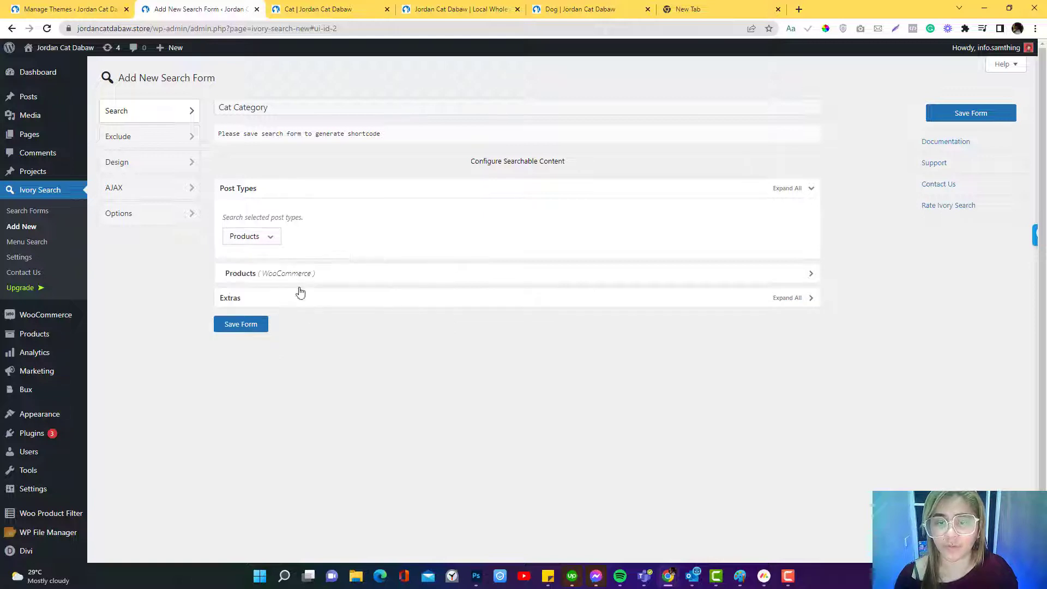
left_click(353, 276)
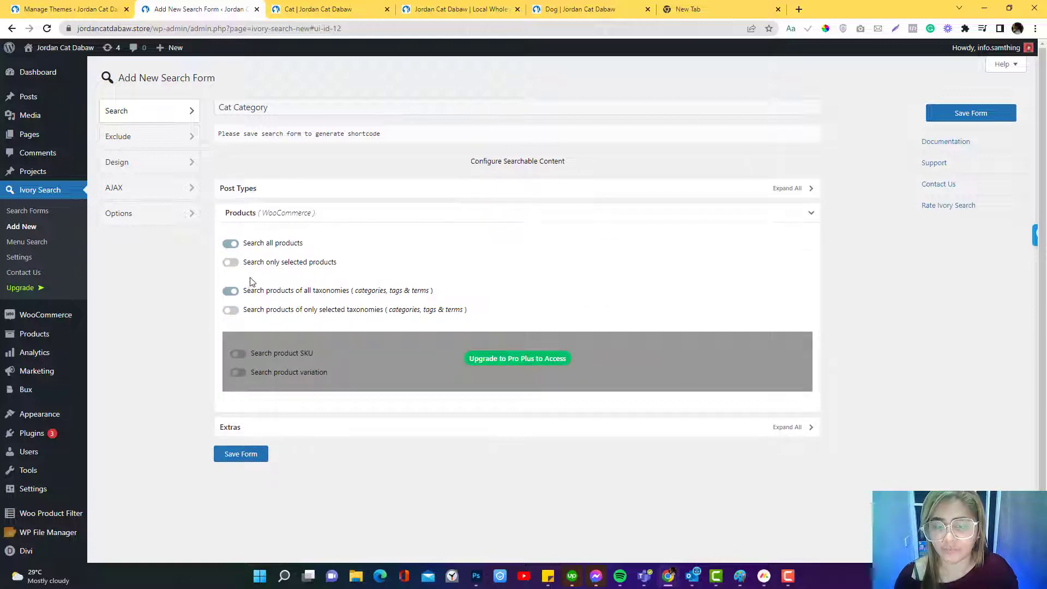
left_click(230, 262)
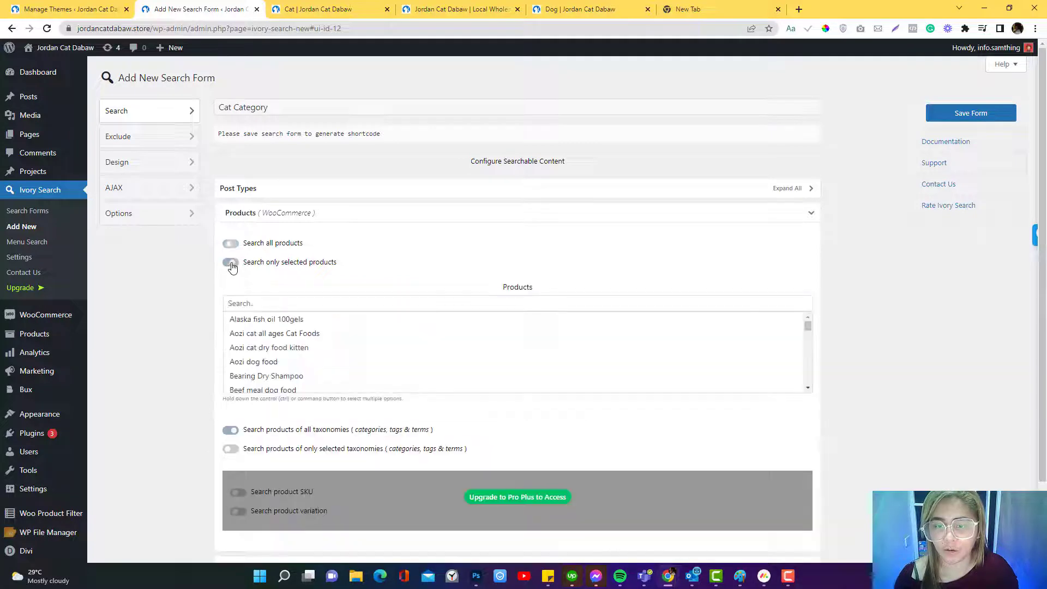
left_click(231, 243)
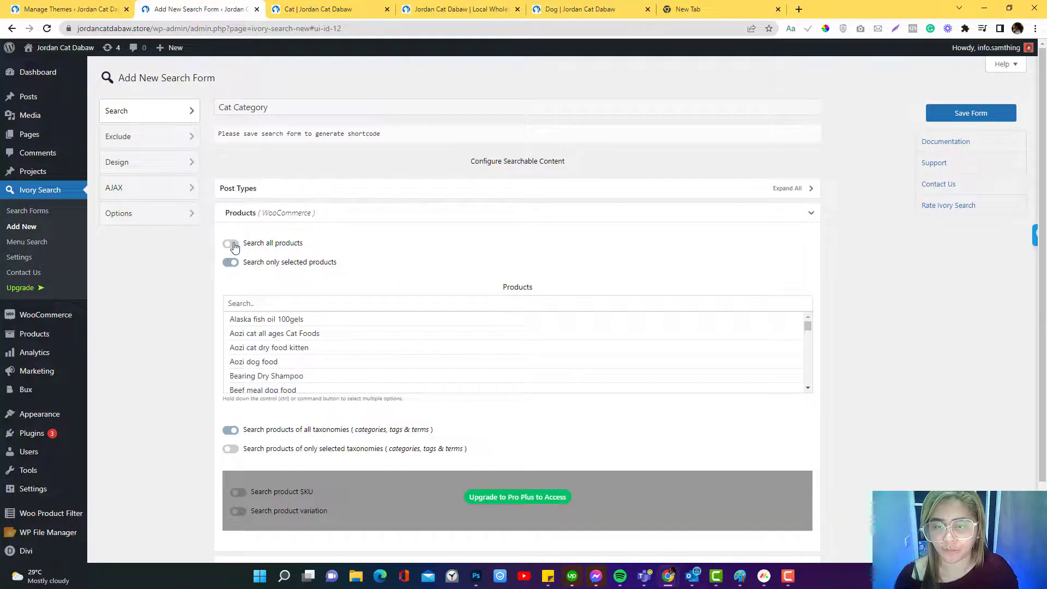
left_click(231, 310)
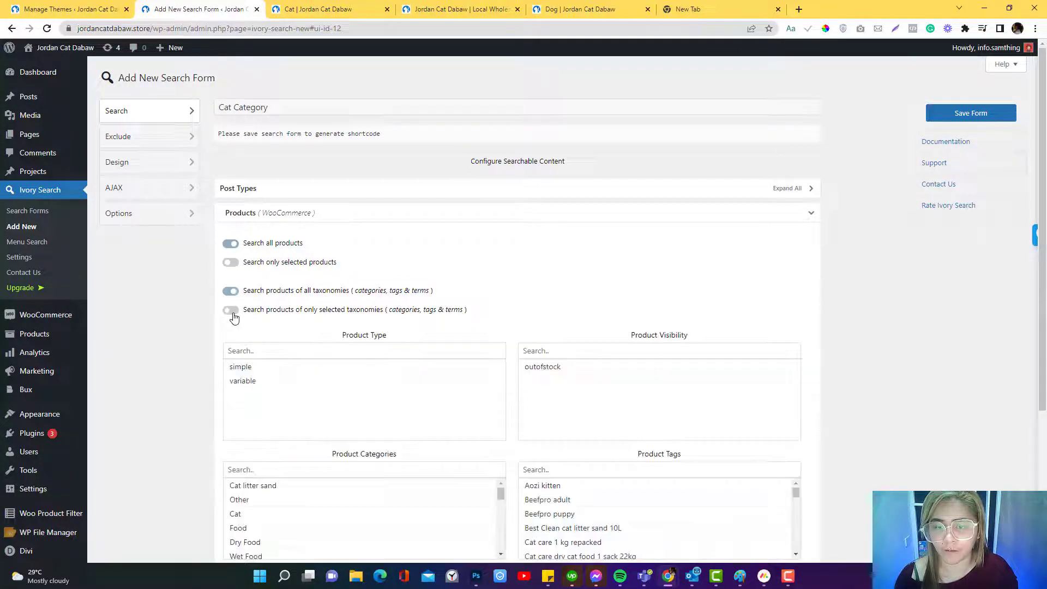
left_click(230, 291)
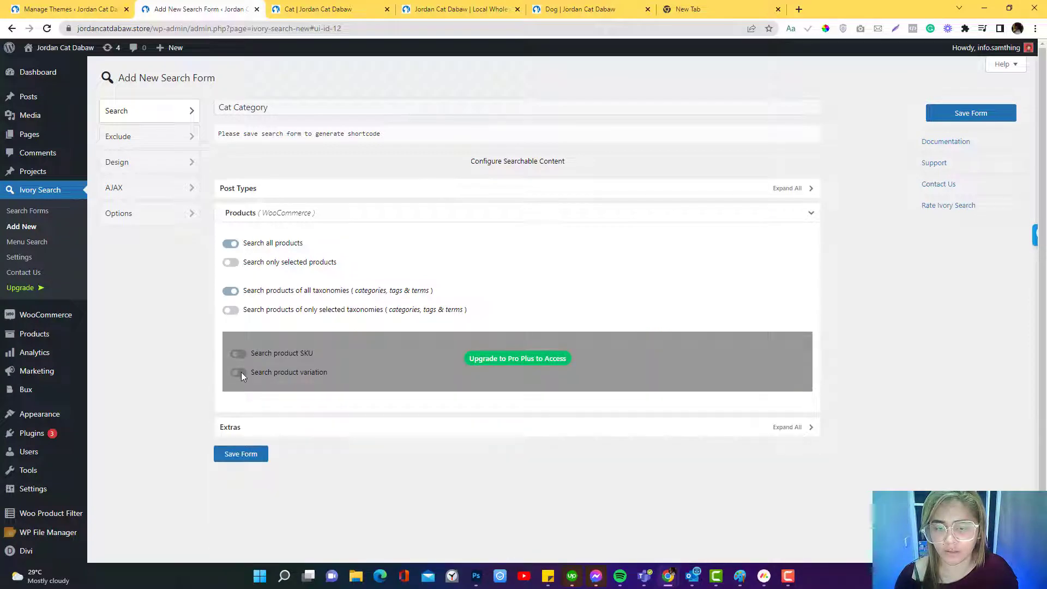
left_click(233, 311)
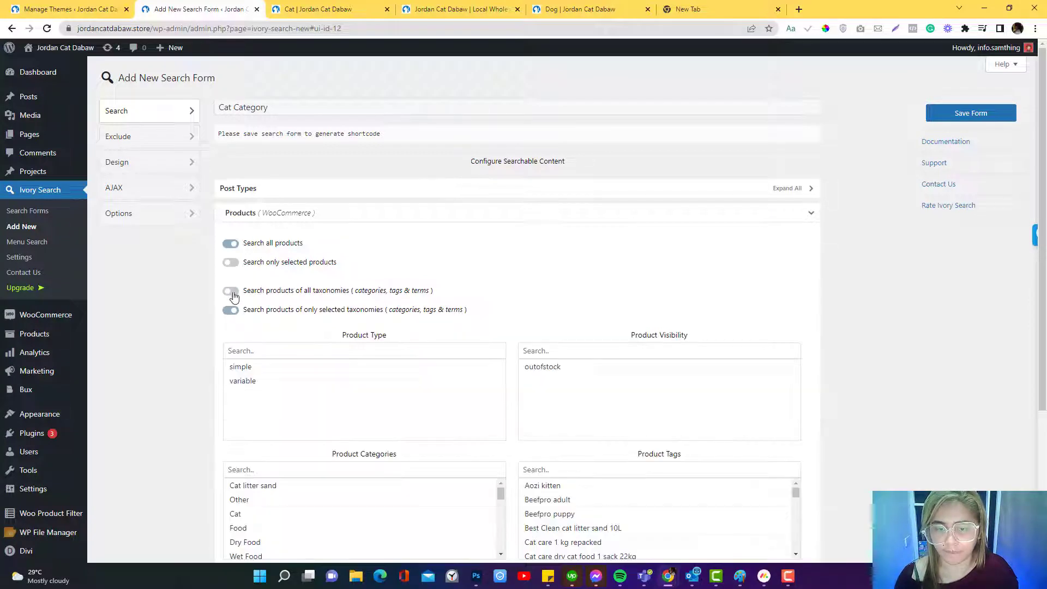
left_click(231, 291)
left_click(233, 310)
Step: Choose Cat as the Product Category
scroll(305, 346, "down", 1)
scroll(305, 346, "down", 2)
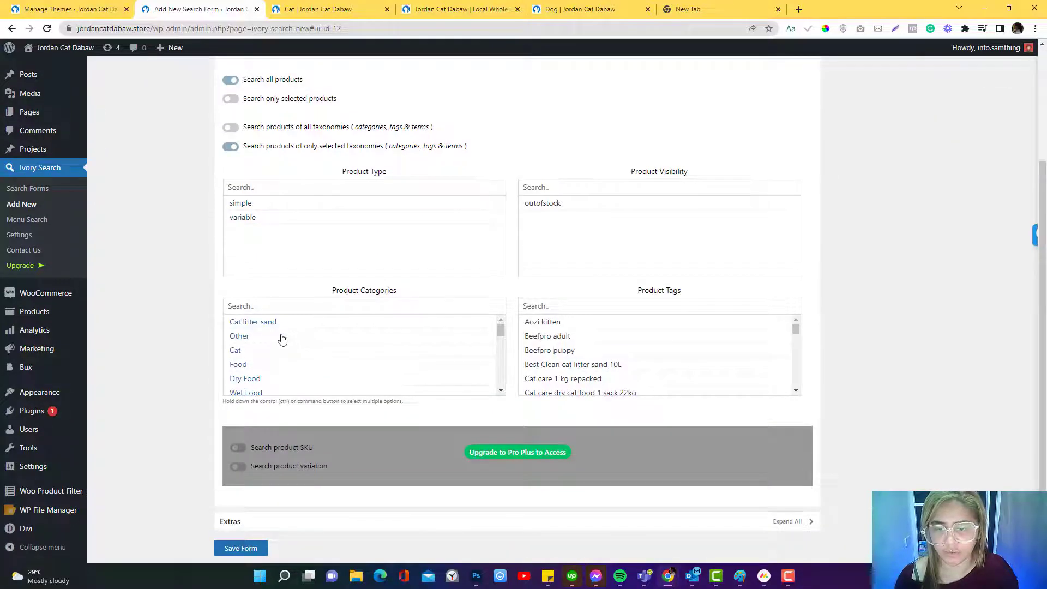
scroll(198, 296, "up", 3)
scroll(222, 327, "down", 4)
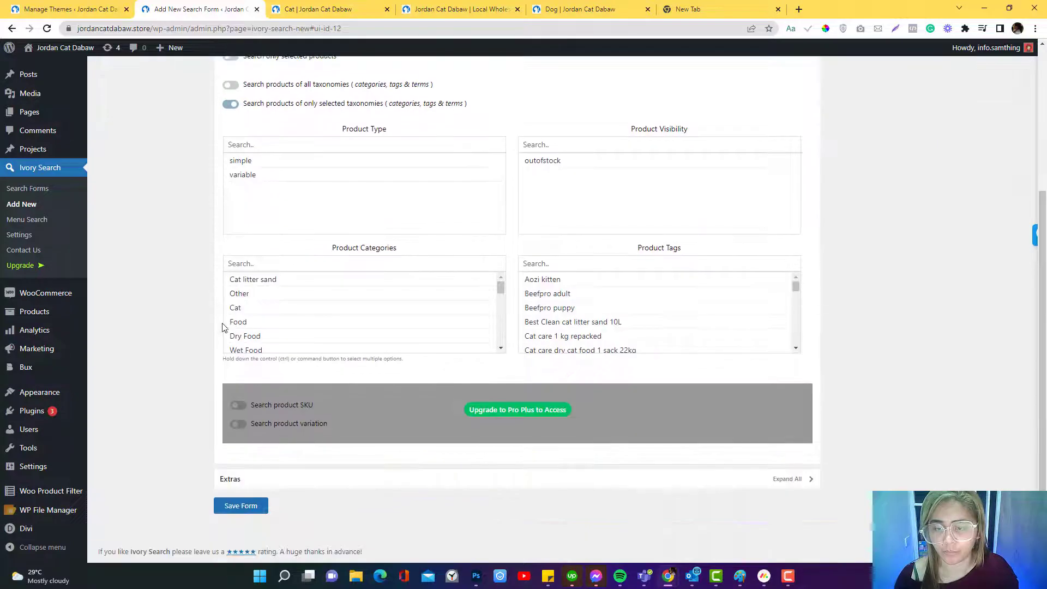
left_click(235, 309)
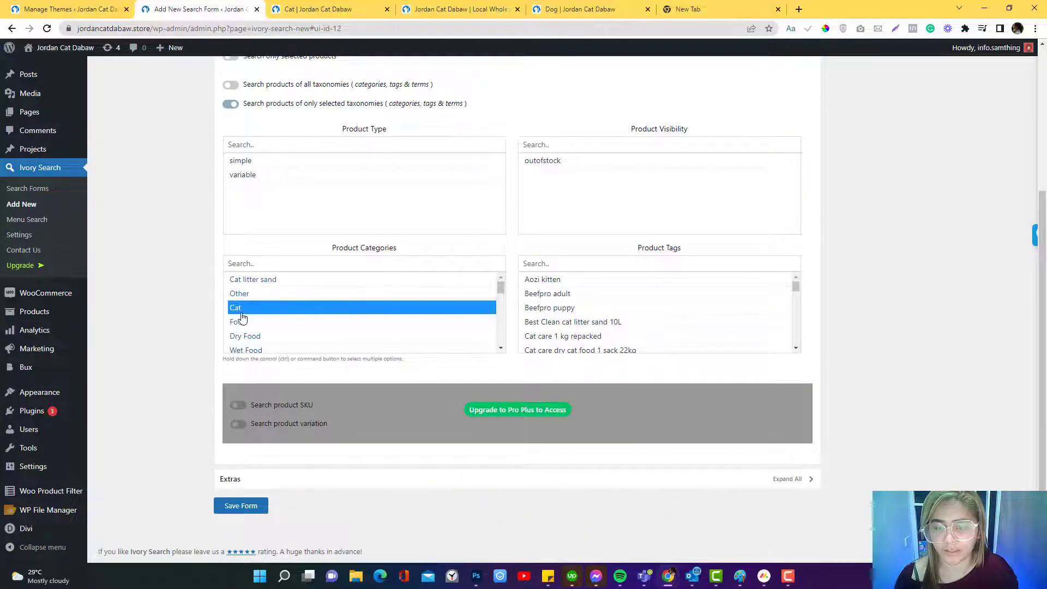
Step: Save the Cat Category search form and copy its generated [ivory-search] shortcode, id 1016
left_click(255, 504)
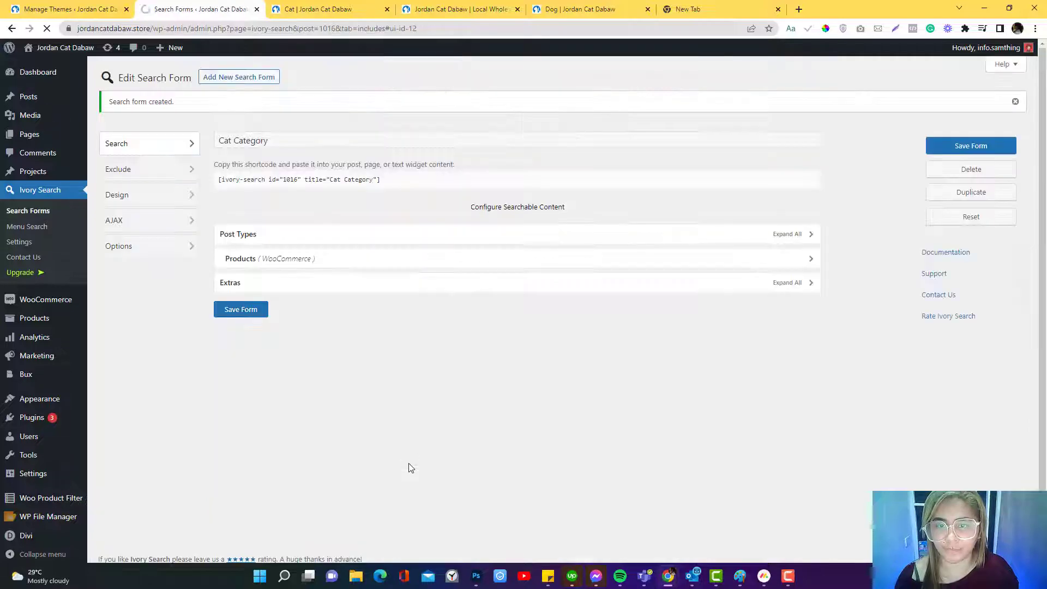
left_click(392, 174)
key("ctrl+c")
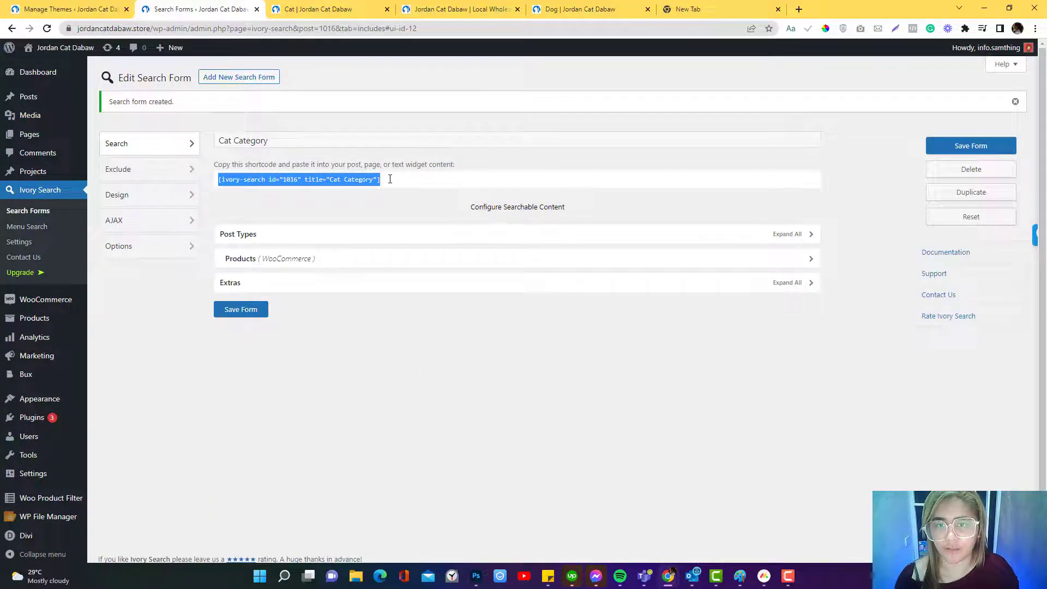
left_click(339, 8)
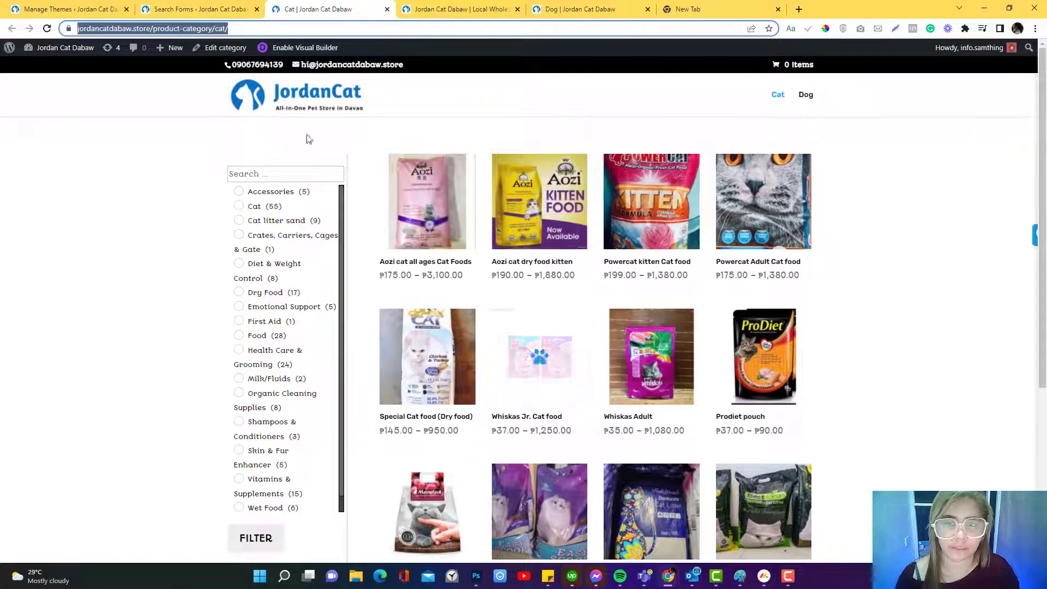
left_click(199, 9)
Step: Open the Cat Category body layout for editing in the Divi Theme Builder
mouse_move(33, 535)
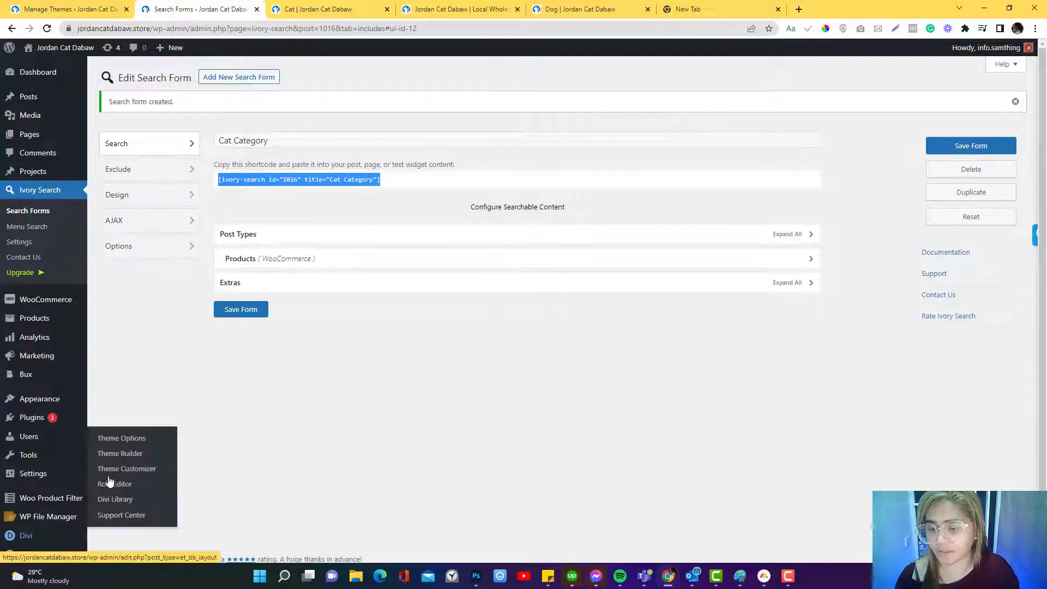
left_click(122, 439)
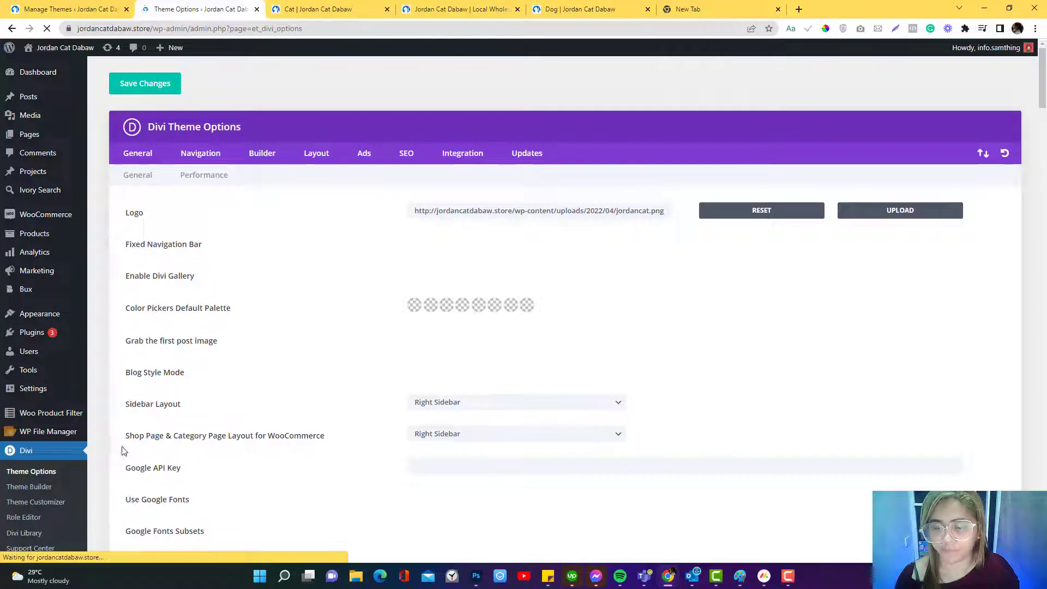
left_click(34, 492)
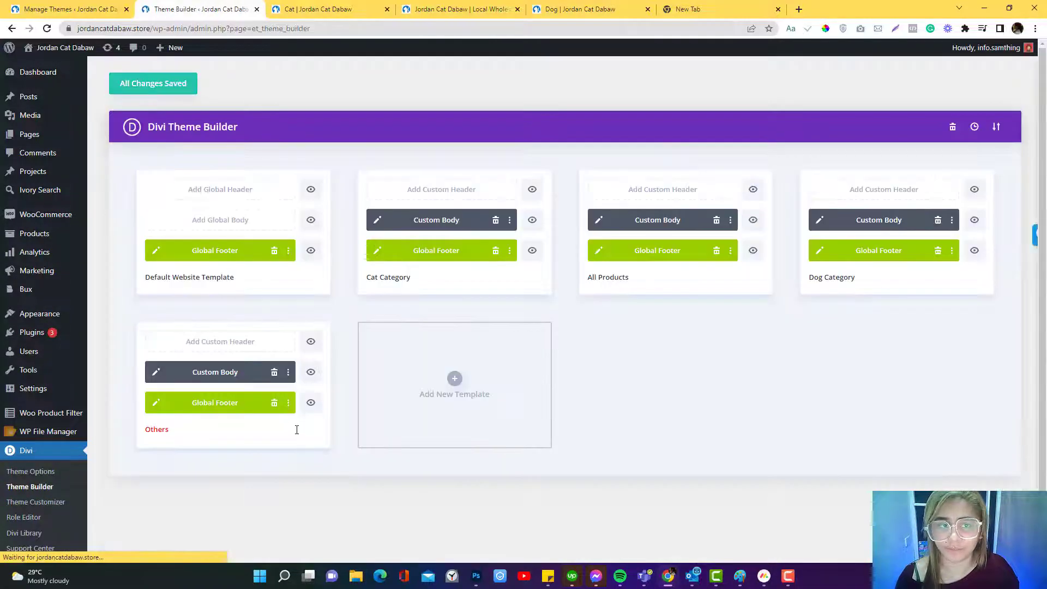
left_click(376, 223)
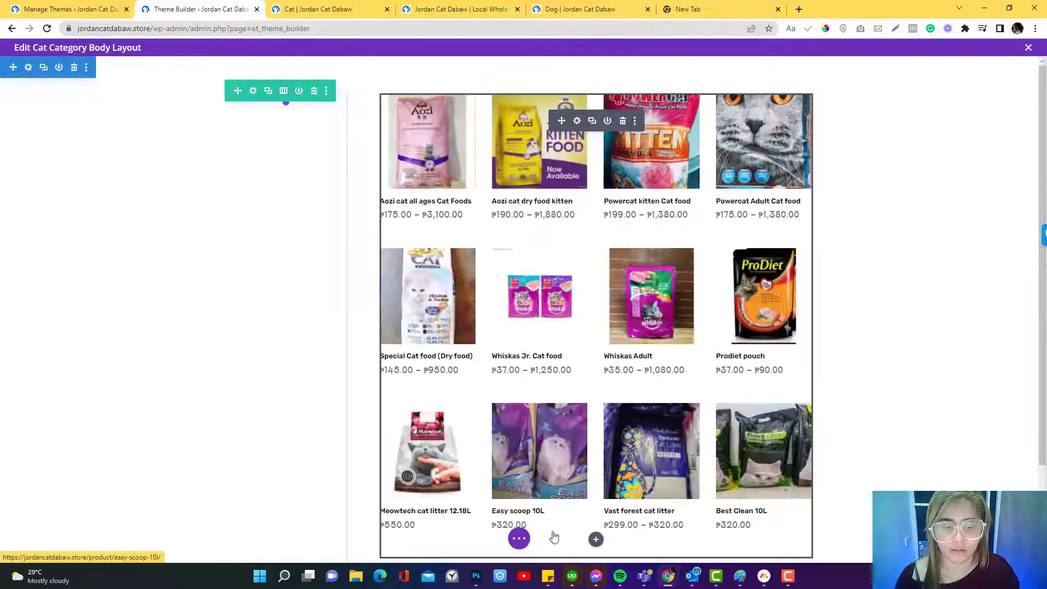
Step: Add a Code module holding the pasted shortcode and drag it above the product grid
left_click(596, 541)
type("code")
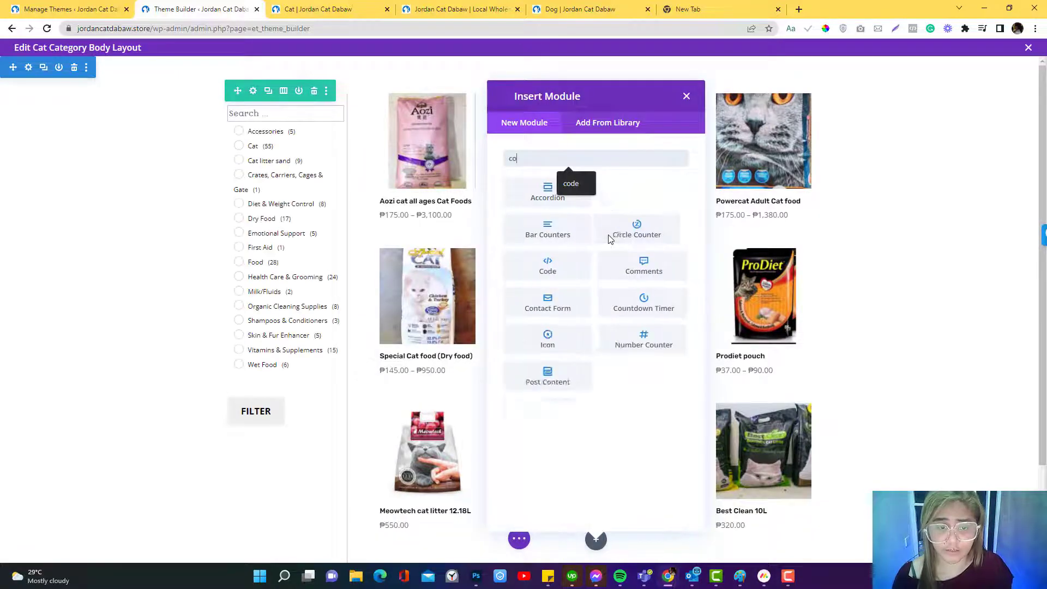
left_click(569, 204)
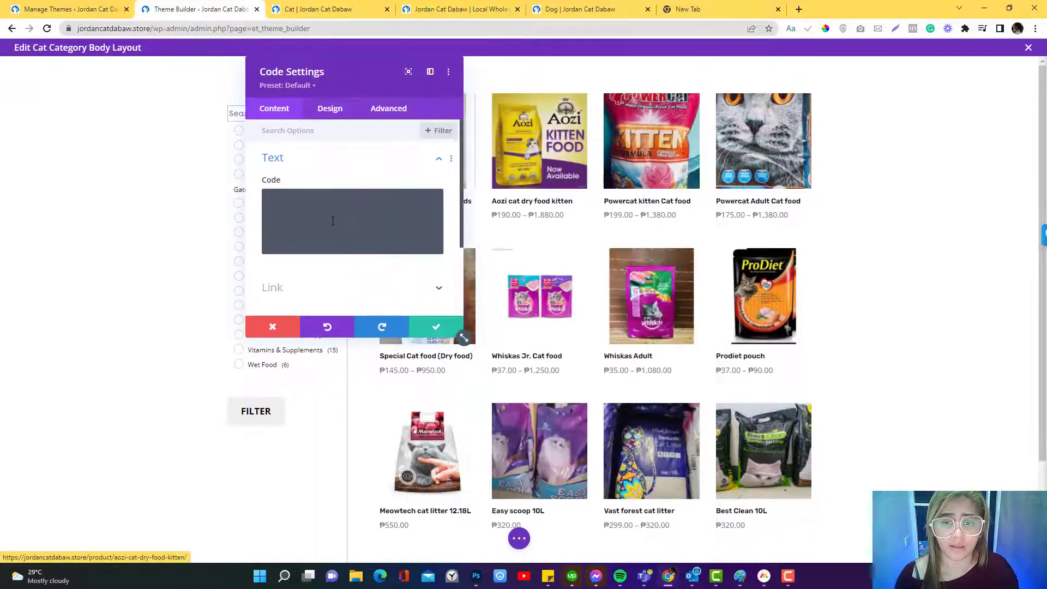
key("ctrl+v")
left_click(436, 327)
scroll(444, 426, "down", 3)
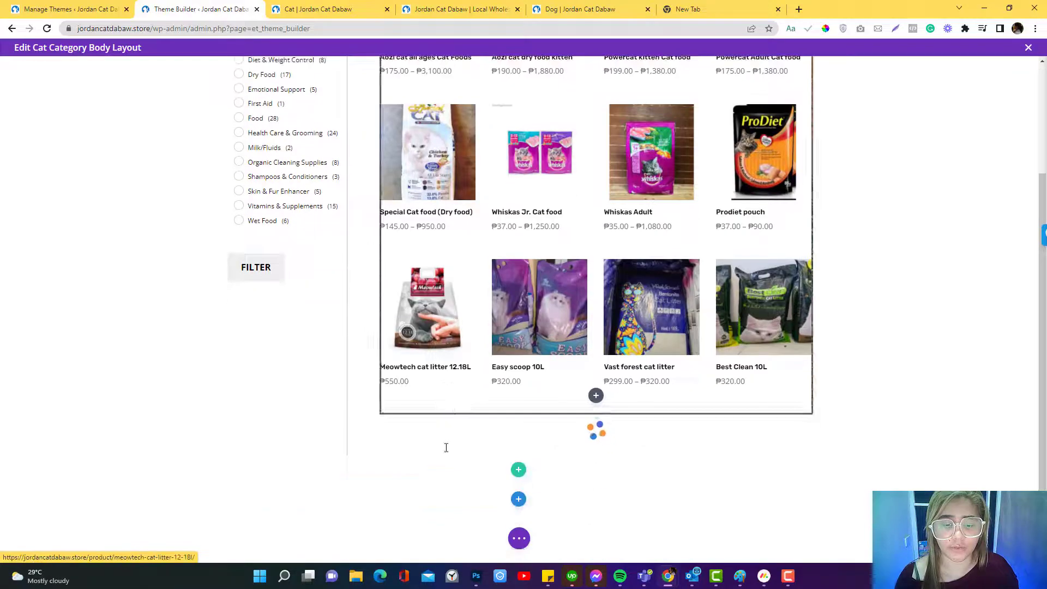
left_click_drag(561, 432, 459, 112)
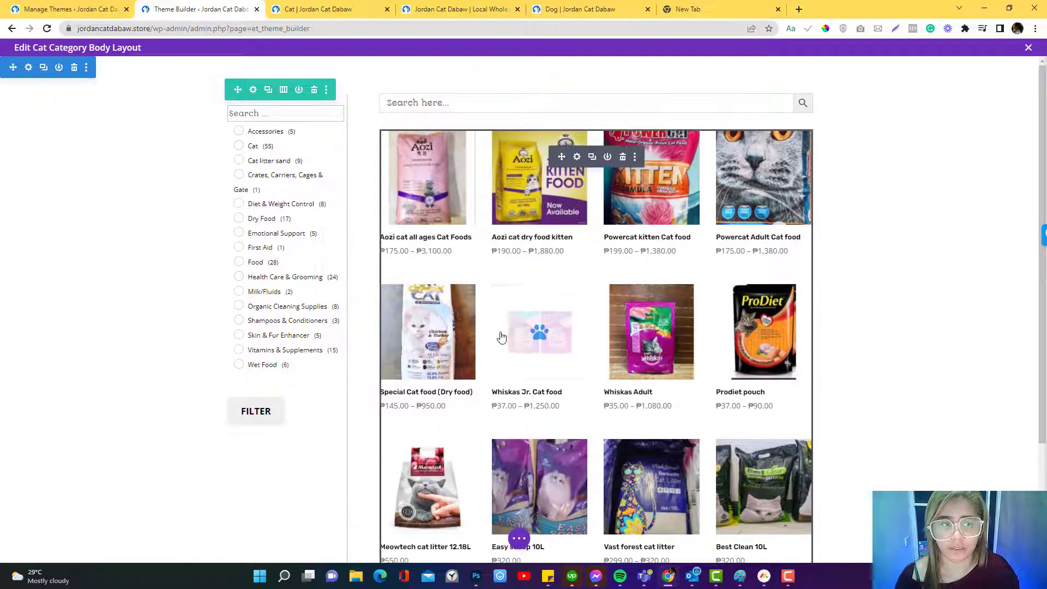
left_click(519, 538)
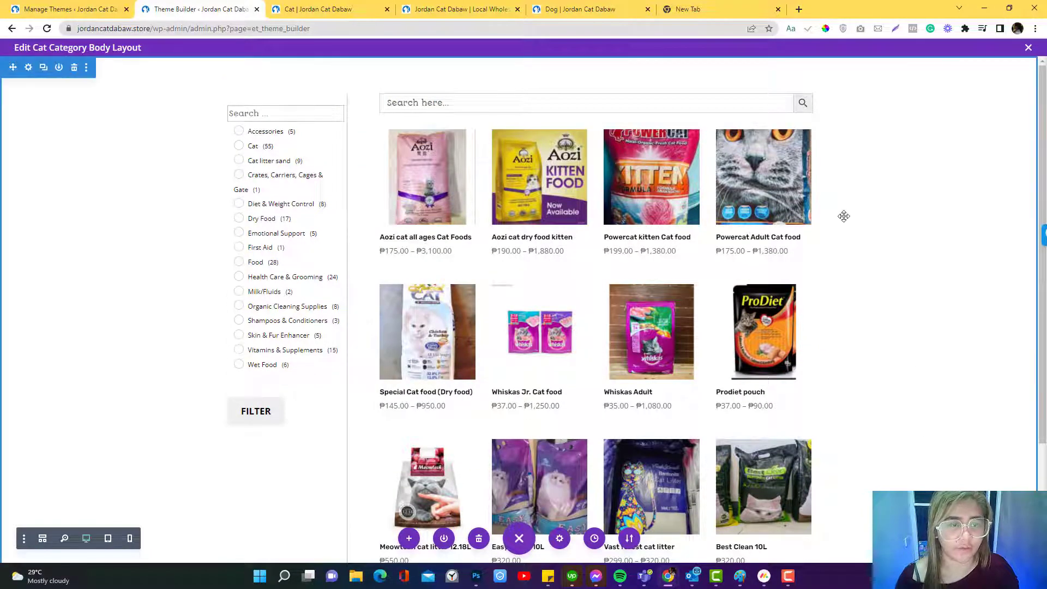
Step: Close the layout editor and reload the live Cat category page
left_click(1028, 48)
left_click(330, 9)
left_click(319, 28)
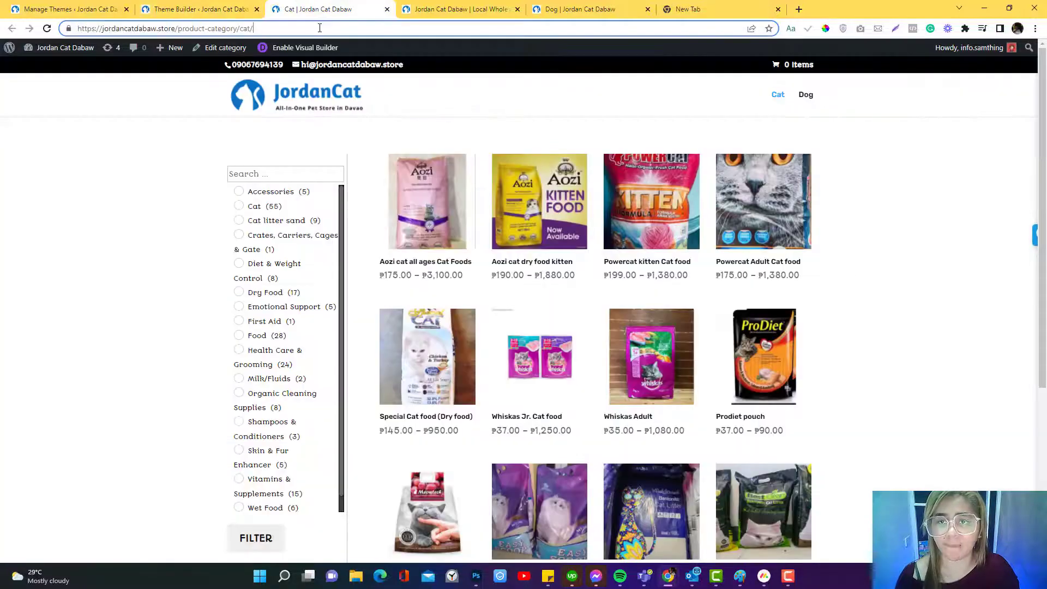
key("Return")
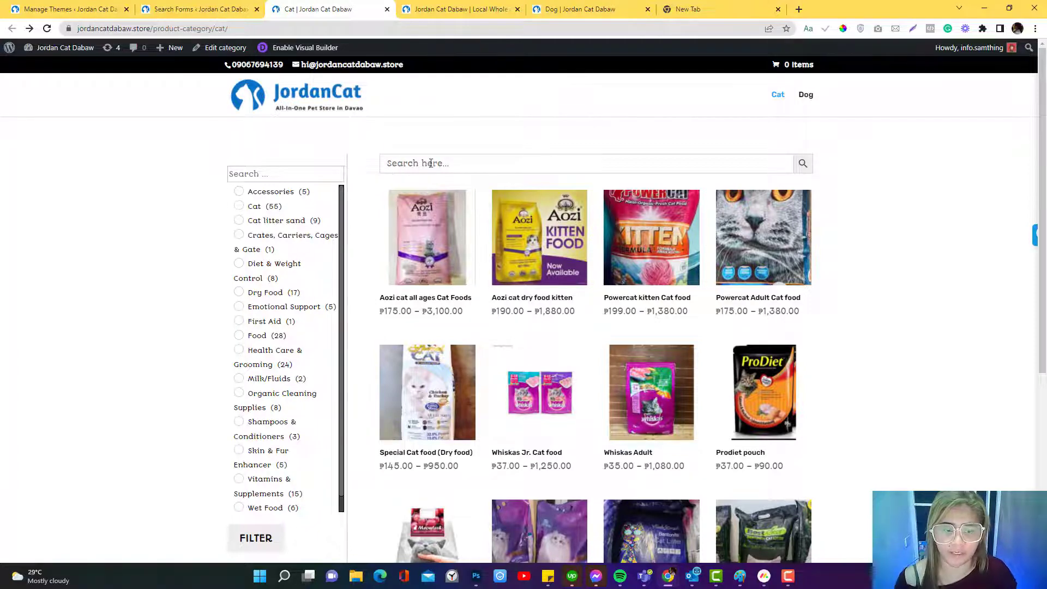
Step: Search 'whiskas' in the new search bar, then go back to the category page
type("whiskas")
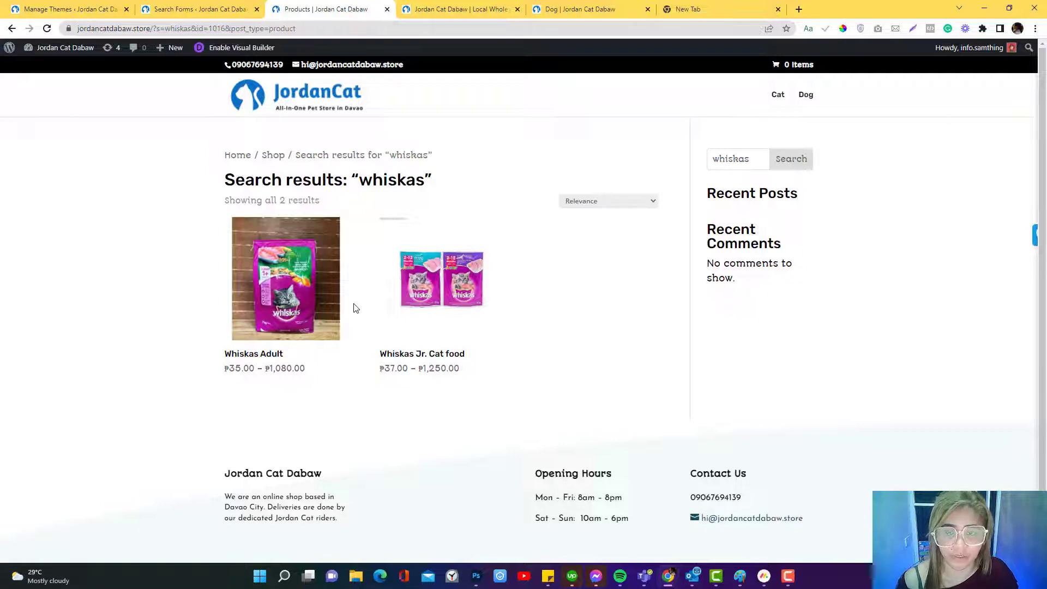
left_click(12, 28)
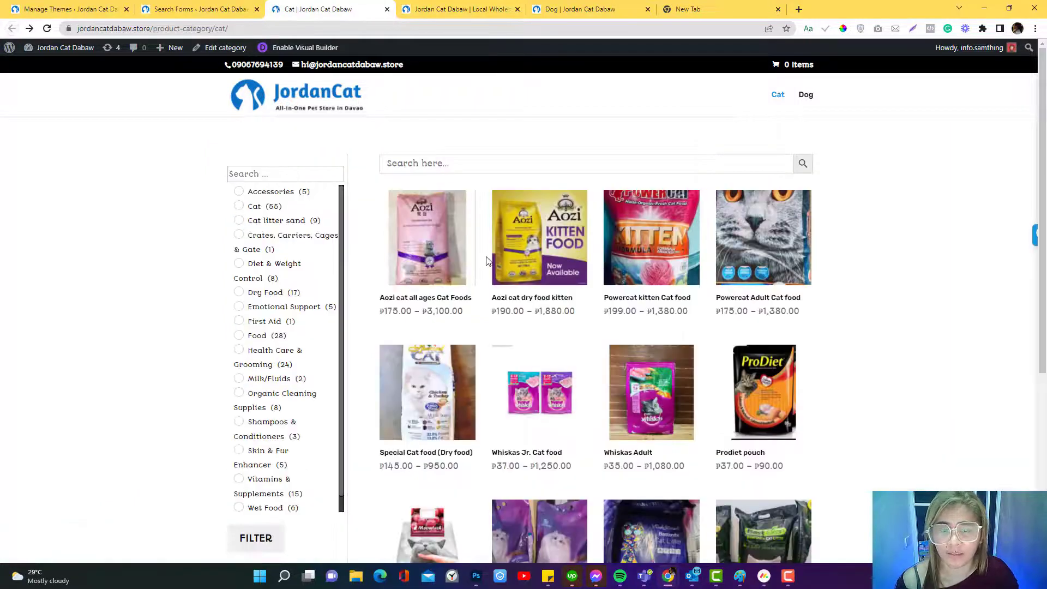
scroll(487, 264, "down", 3)
scroll(487, 263, "up", 5)
Step: Switch to the Hollywood Branded window and reload the live podcast page
mouse_move(668, 576)
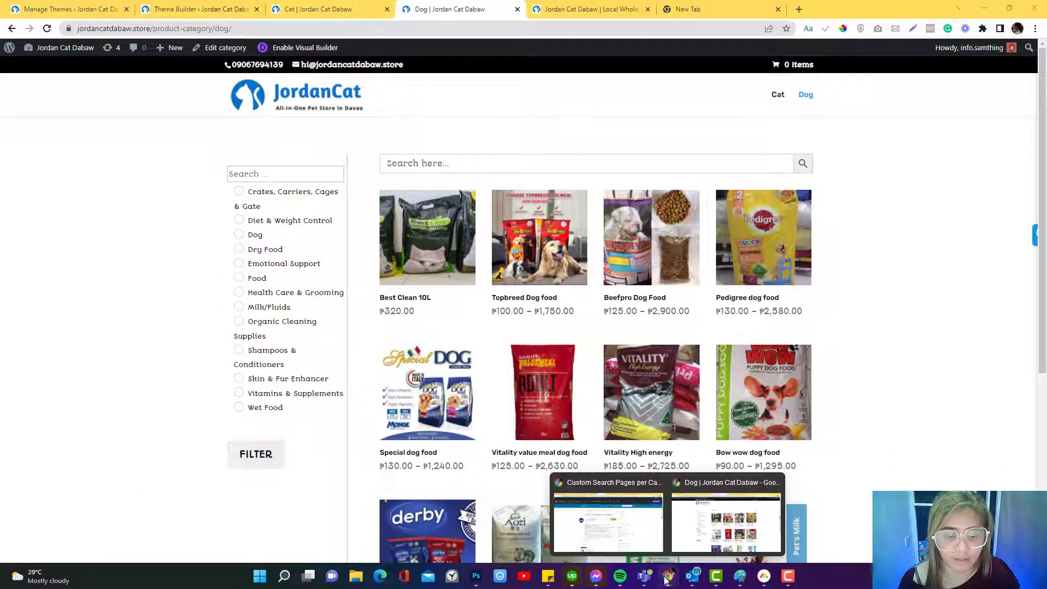
left_click(246, 9)
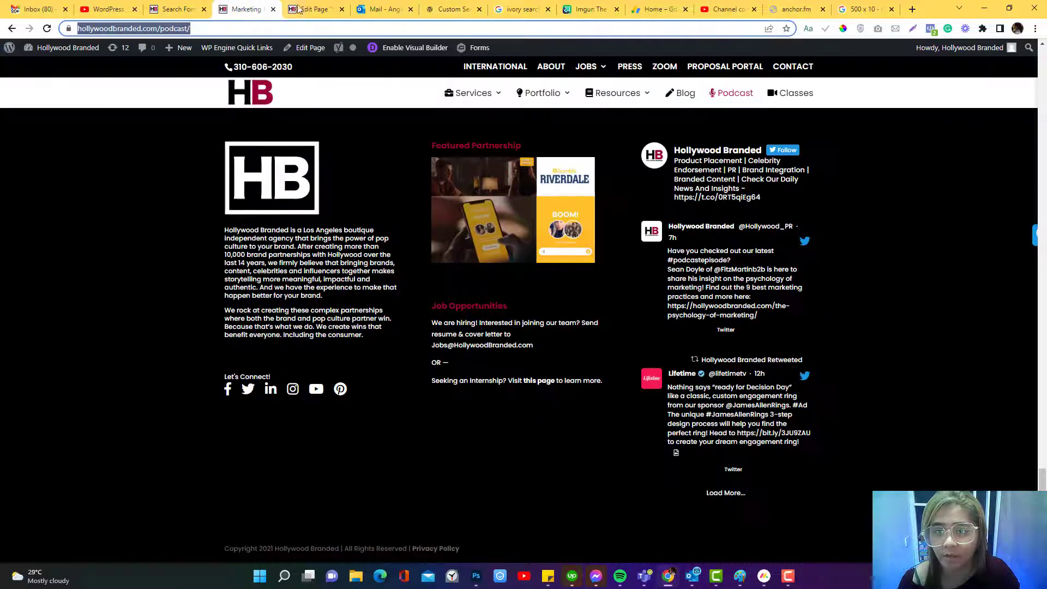
left_click(315, 9)
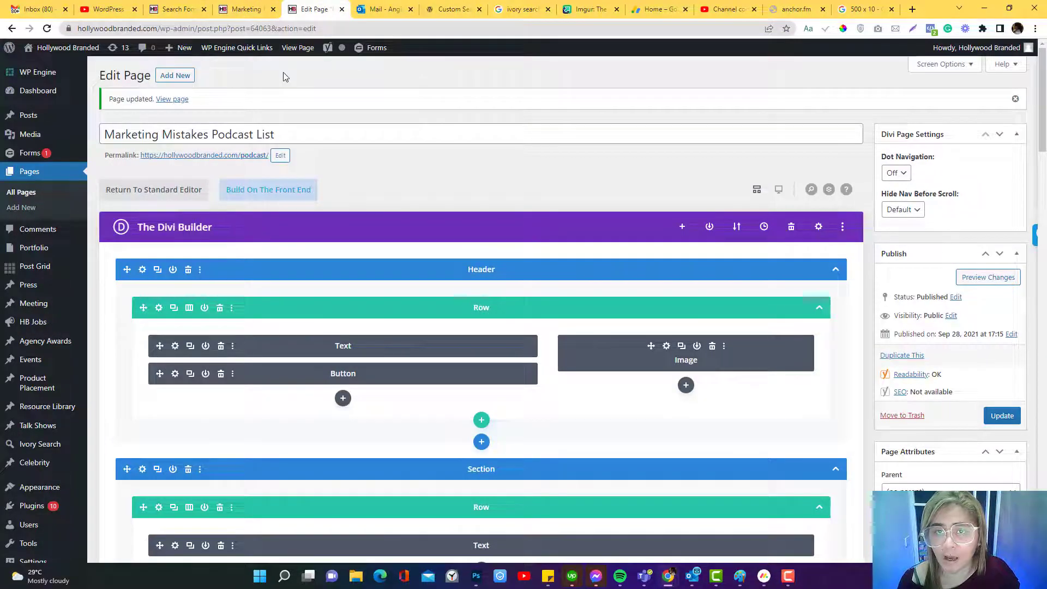
left_click_drag(256, 9, 314, 11)
key("F5")
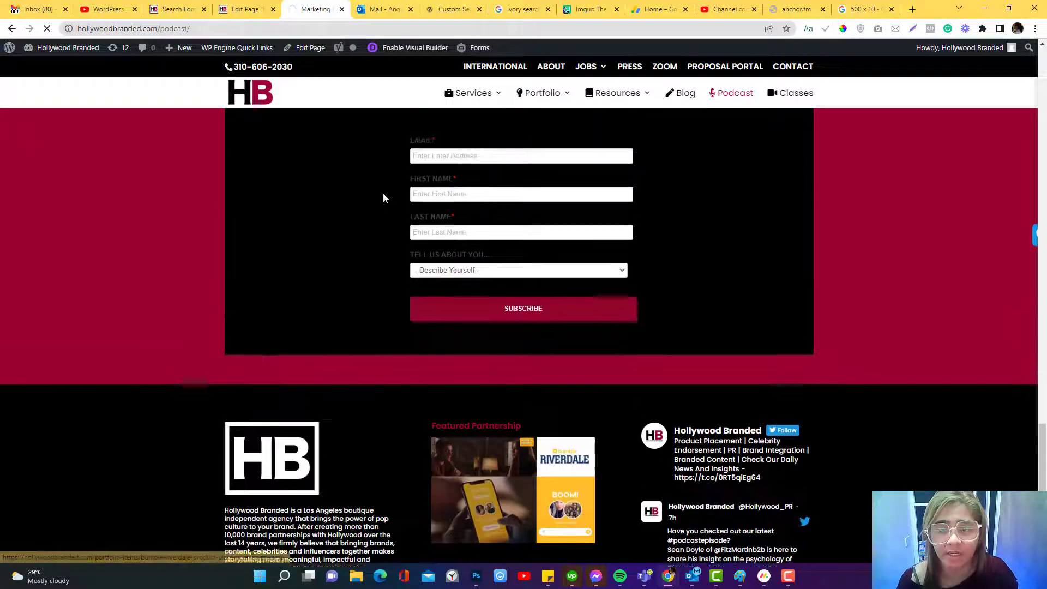
scroll(385, 198, "up", 15)
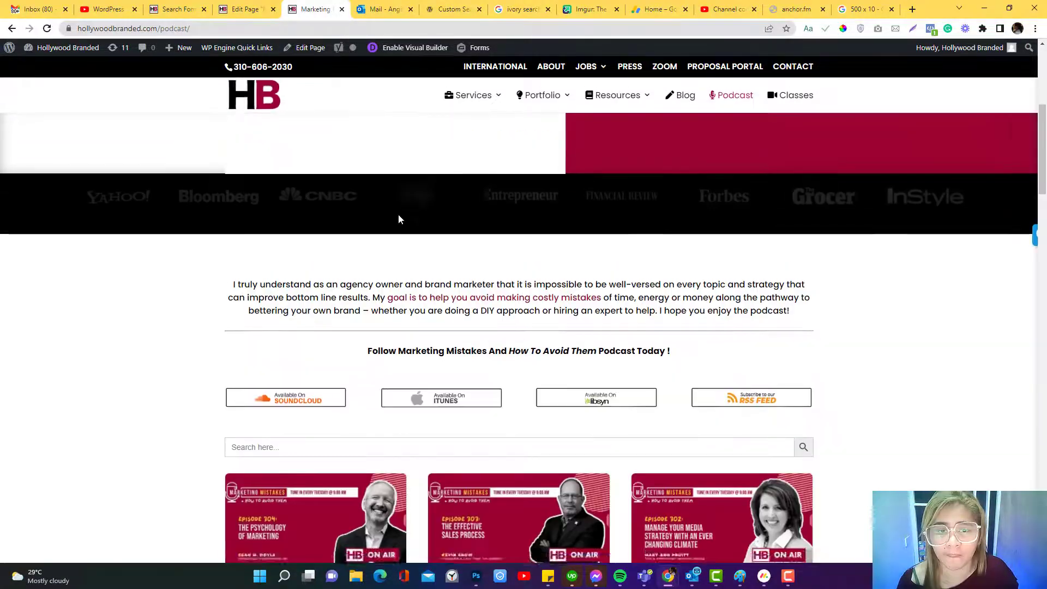
scroll(397, 221, "down", 3)
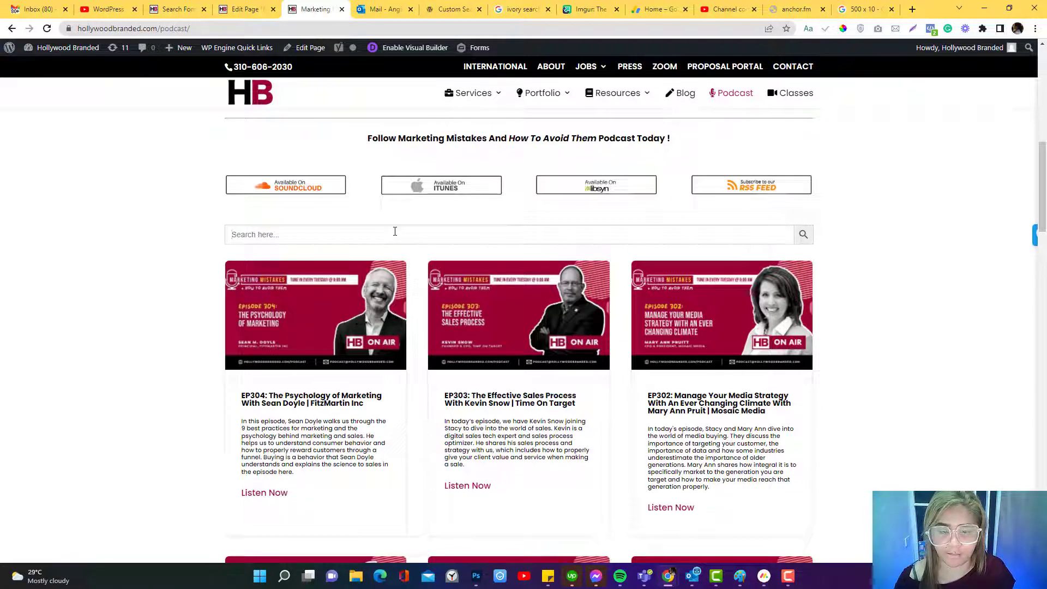
Step: Search the podcast page for a host's name, review the episodes, and return to the editor
left_click(395, 232)
type("Stacy")
key("Return")
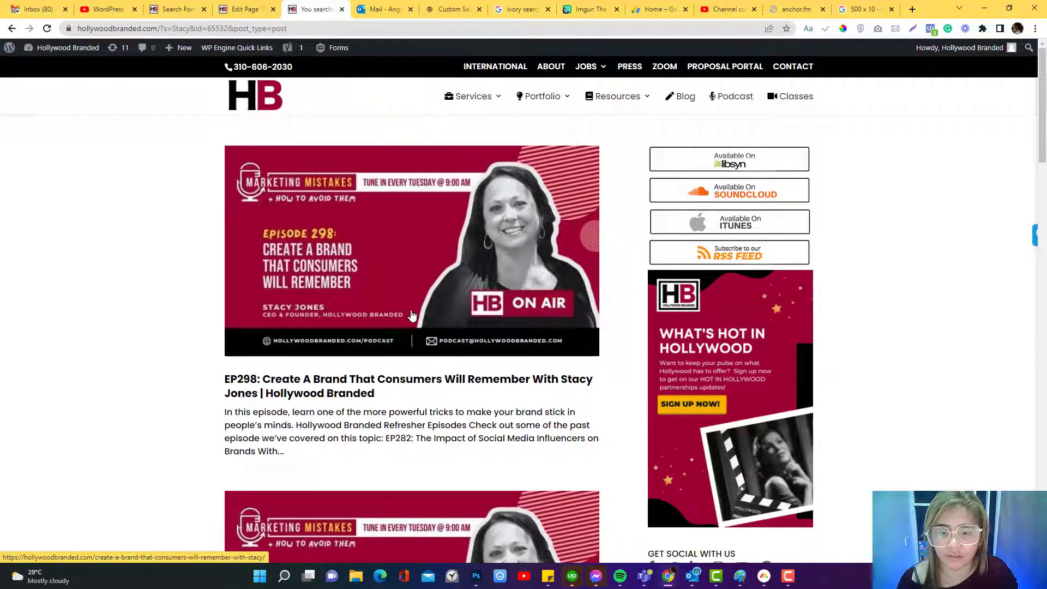
scroll(412, 315, "down", 2)
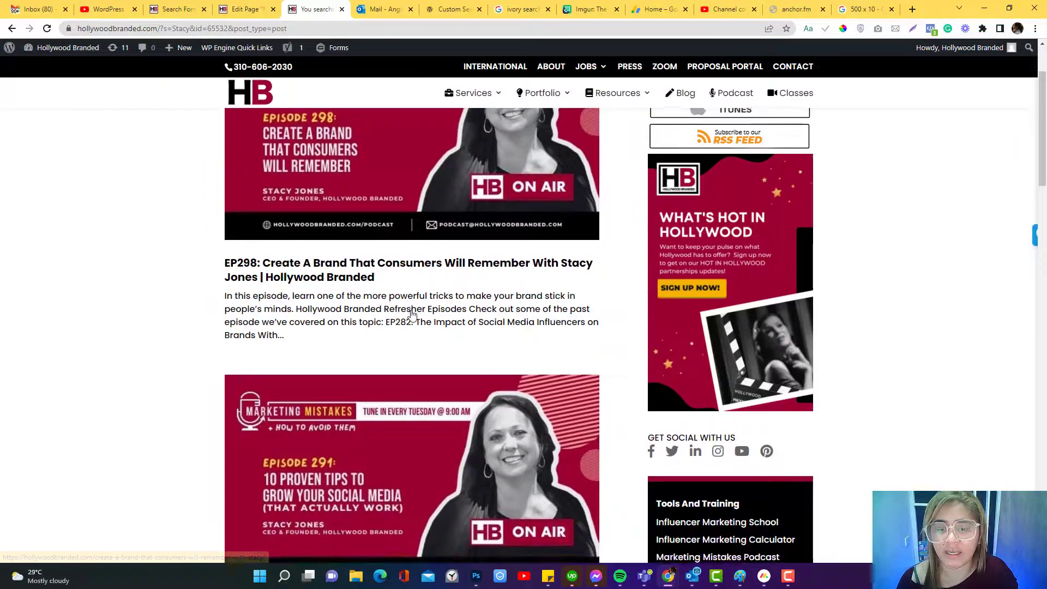
scroll(411, 315, "up", 2)
scroll(412, 315, "down", 10)
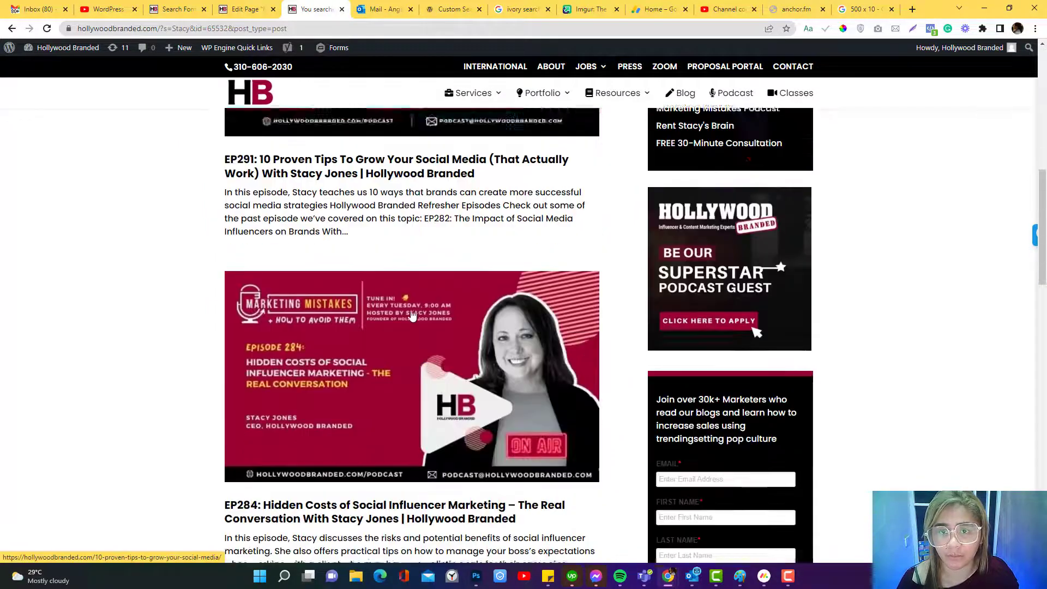
scroll(412, 315, "down", 10)
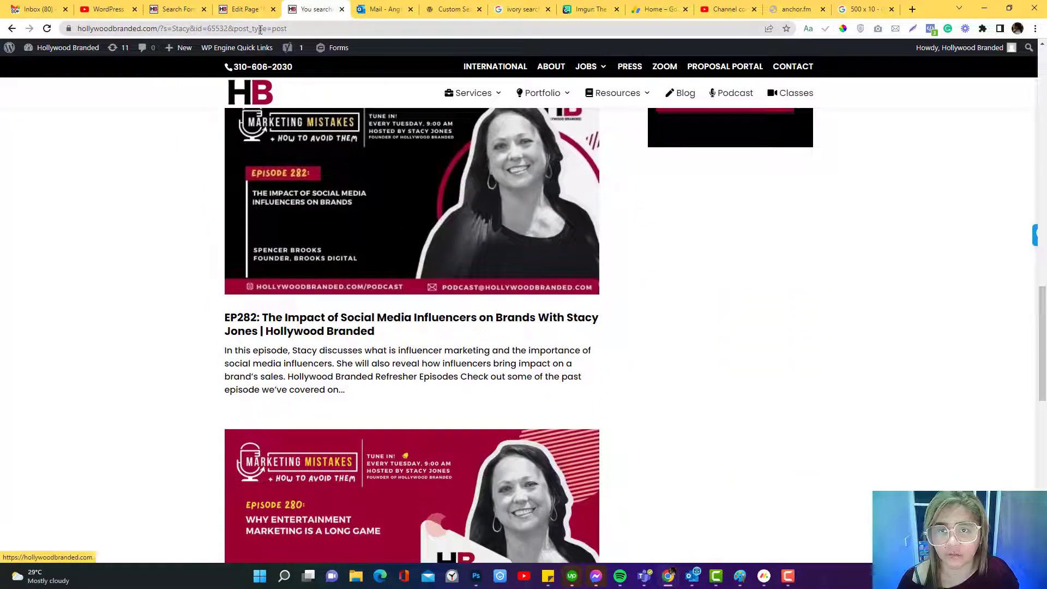
key("ctrl+shift+Tab")
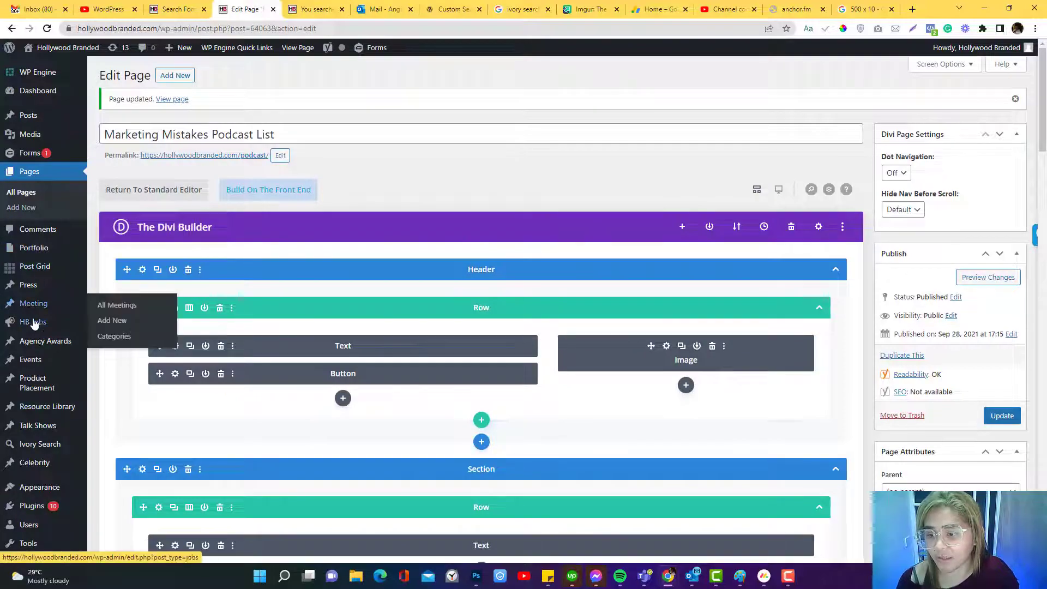
Step: Go to Ivory Search in the admin sidebar and open the Podcast form (id 65532)
mouse_move(38, 361)
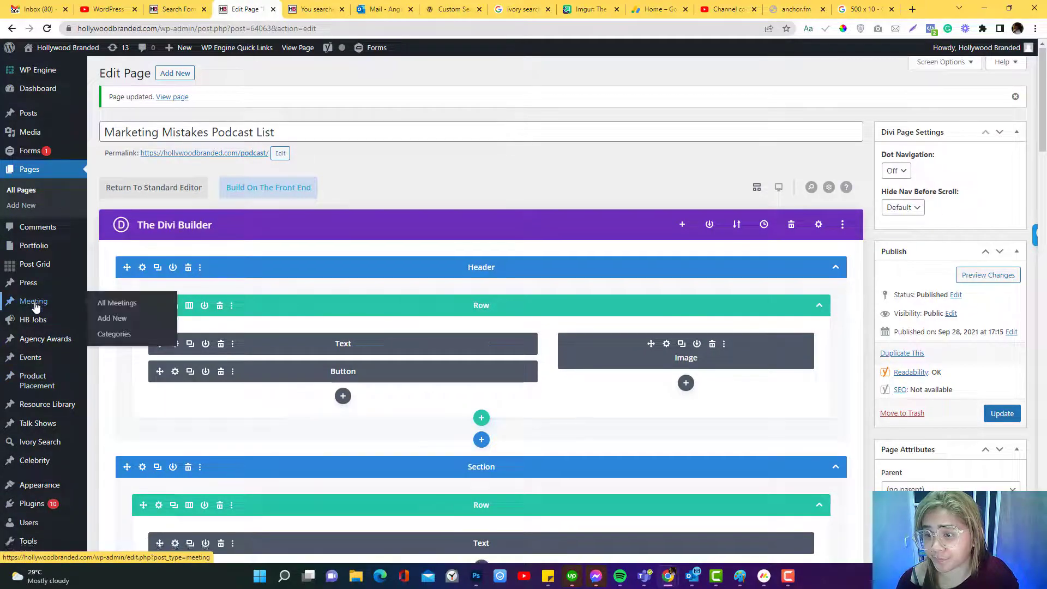
scroll(37, 316, "down", 3)
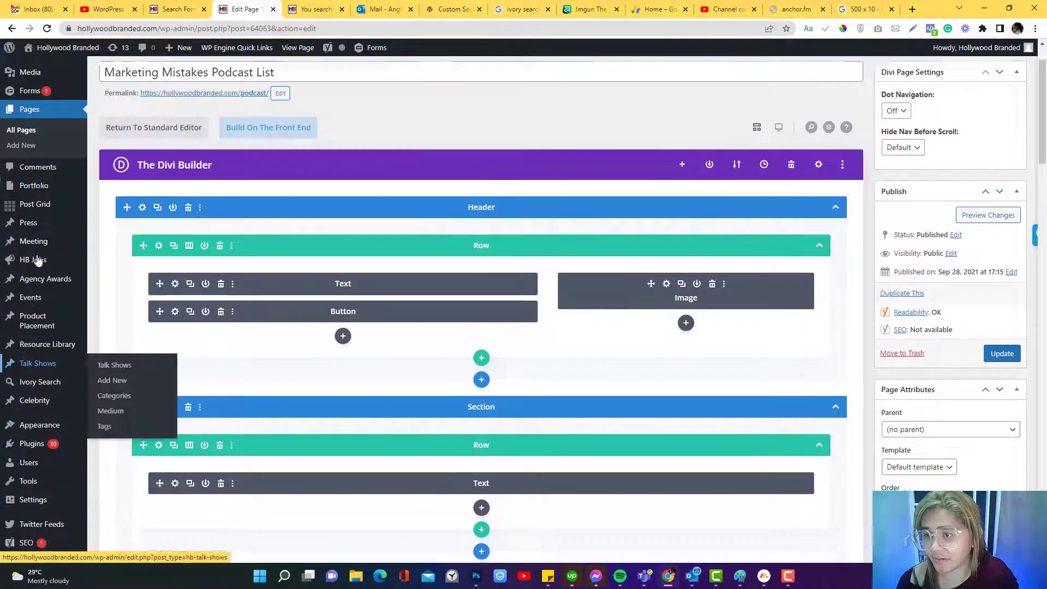
scroll(35, 264, "up", 3)
scroll(34, 319, "down", 1)
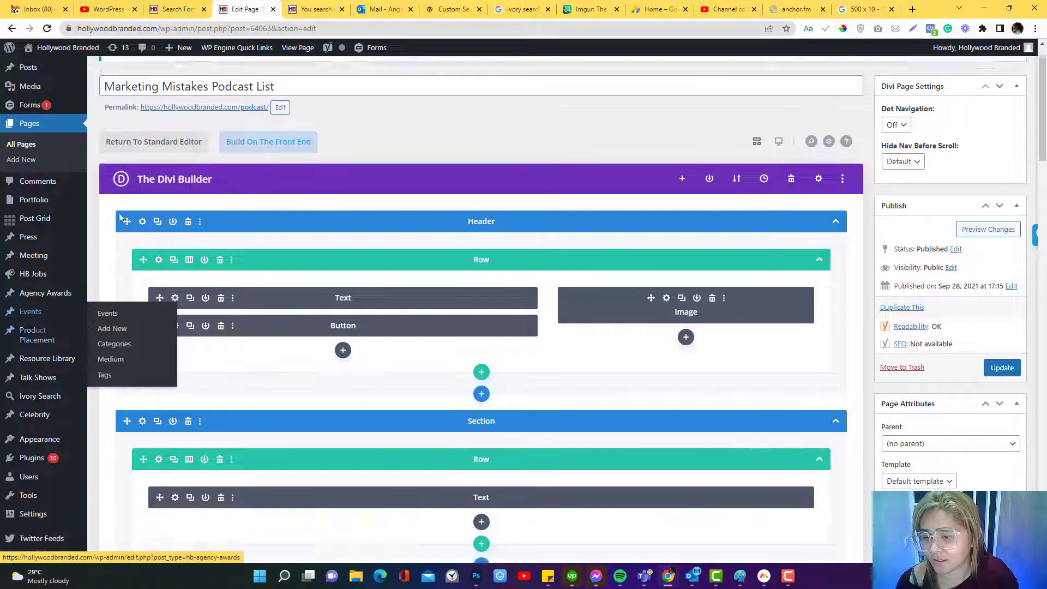
left_click(36, 390)
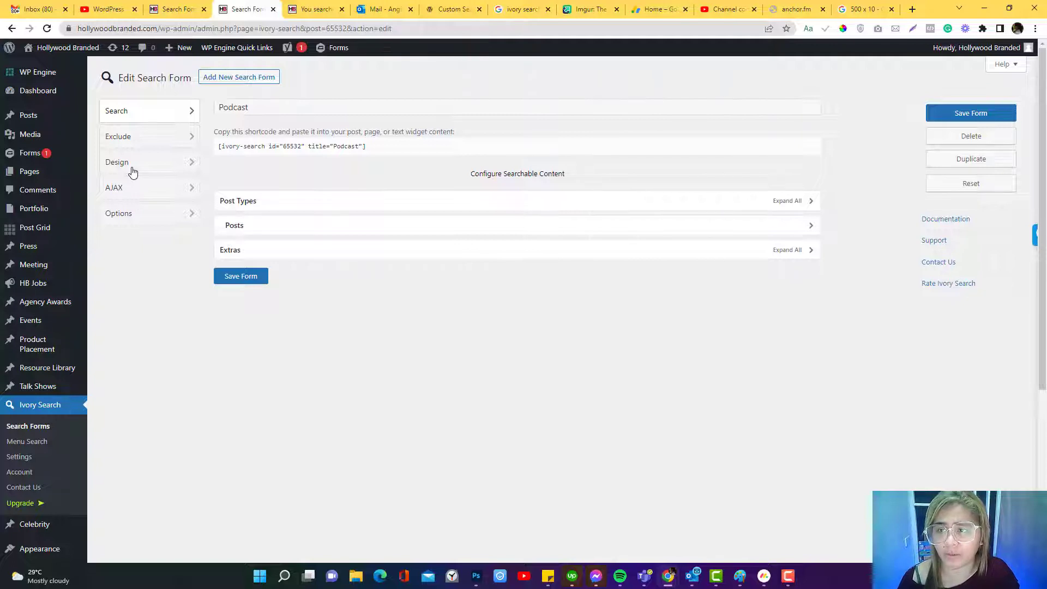
mouse_move(43, 119)
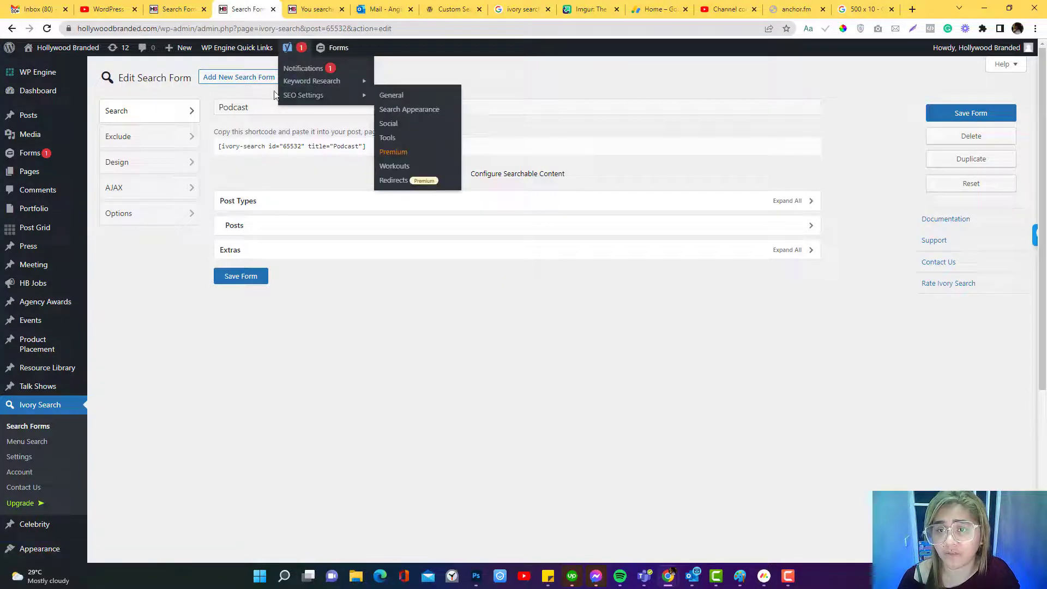
Step: Save the Podcast form limited to Posts in the 'podcast' category
left_click(243, 201)
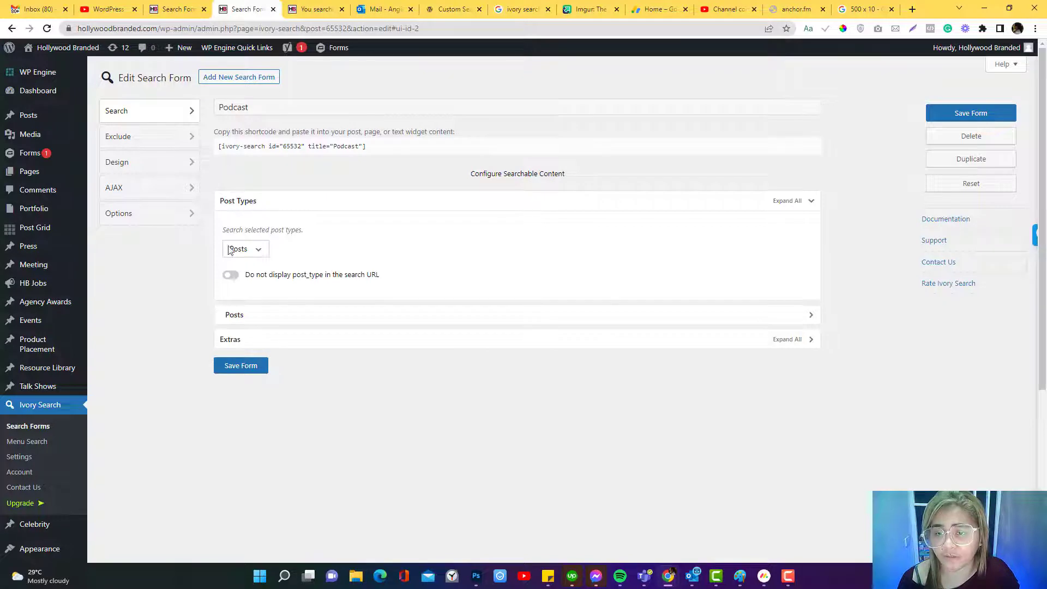
left_click(245, 319)
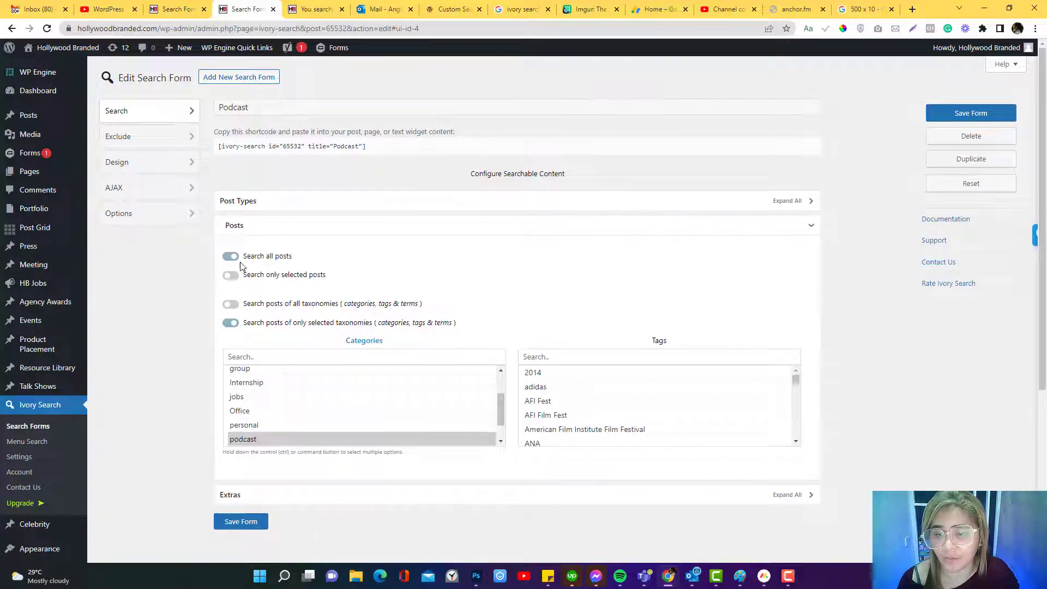
scroll(162, 363, "down", 2)
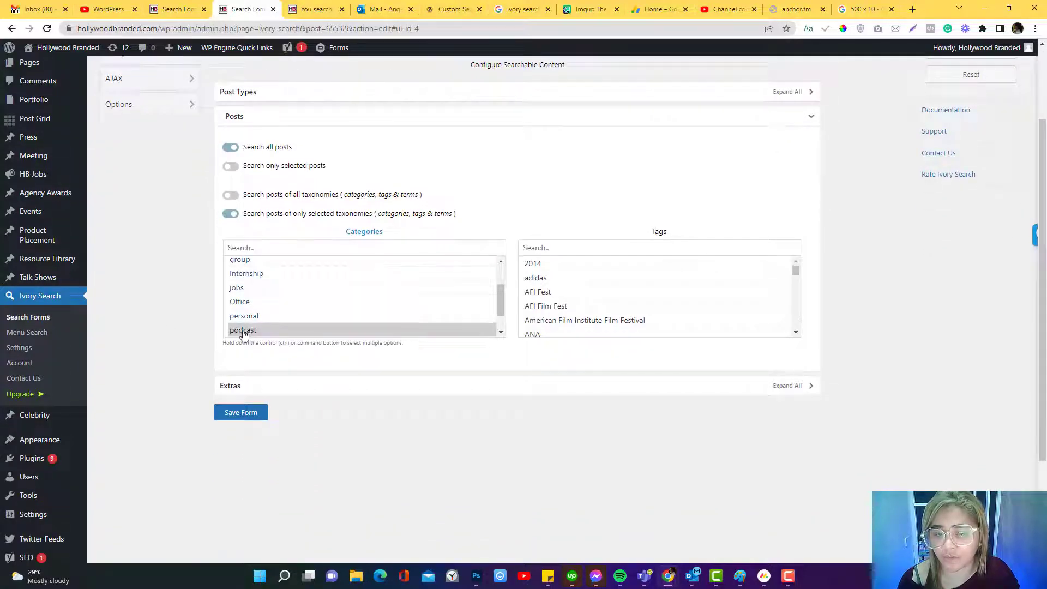
left_click(235, 416)
Step: Recheck the host-name search results, then return to the Podcast form settings
left_click(316, 9)
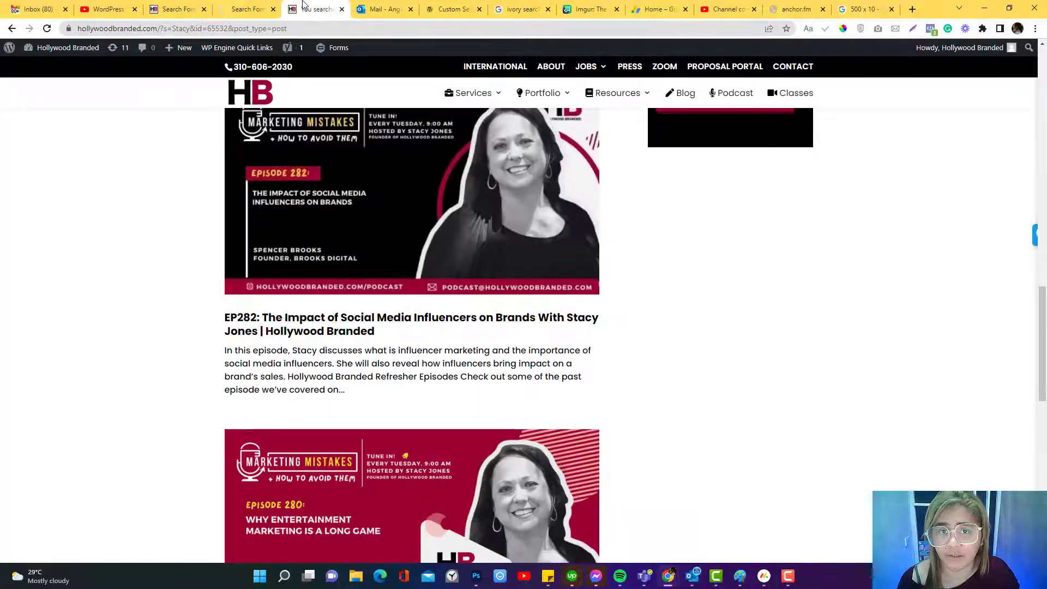
scroll(292, 195, "up", 4)
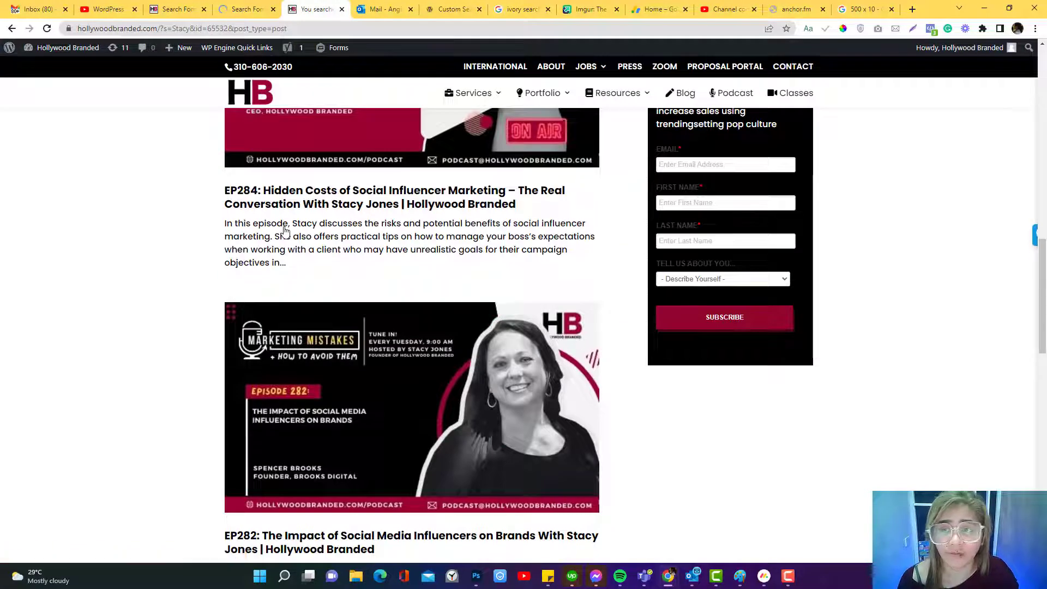
scroll(285, 231, "up", 6)
left_click(261, 5)
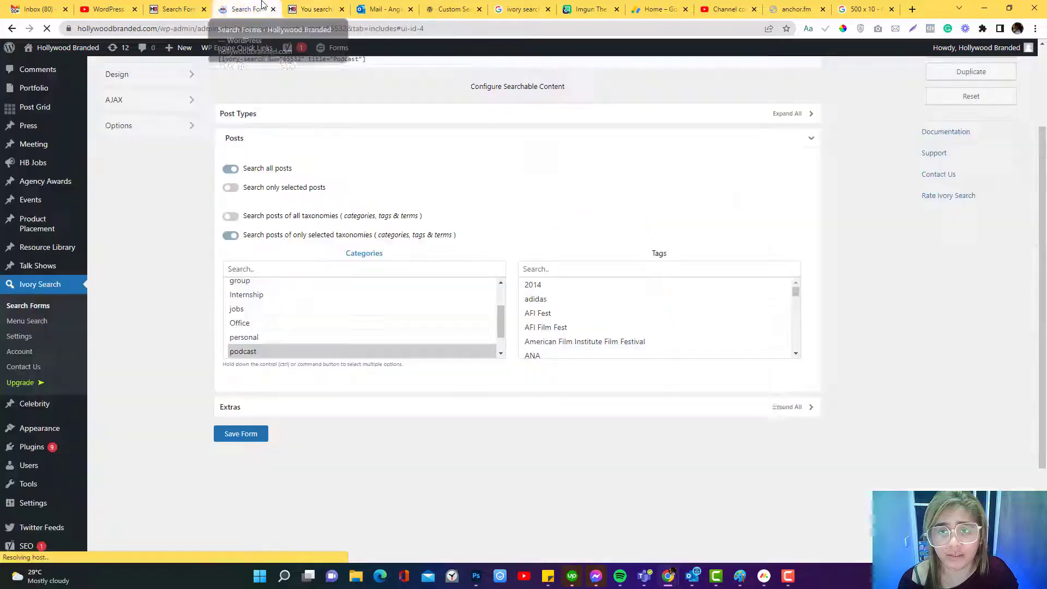